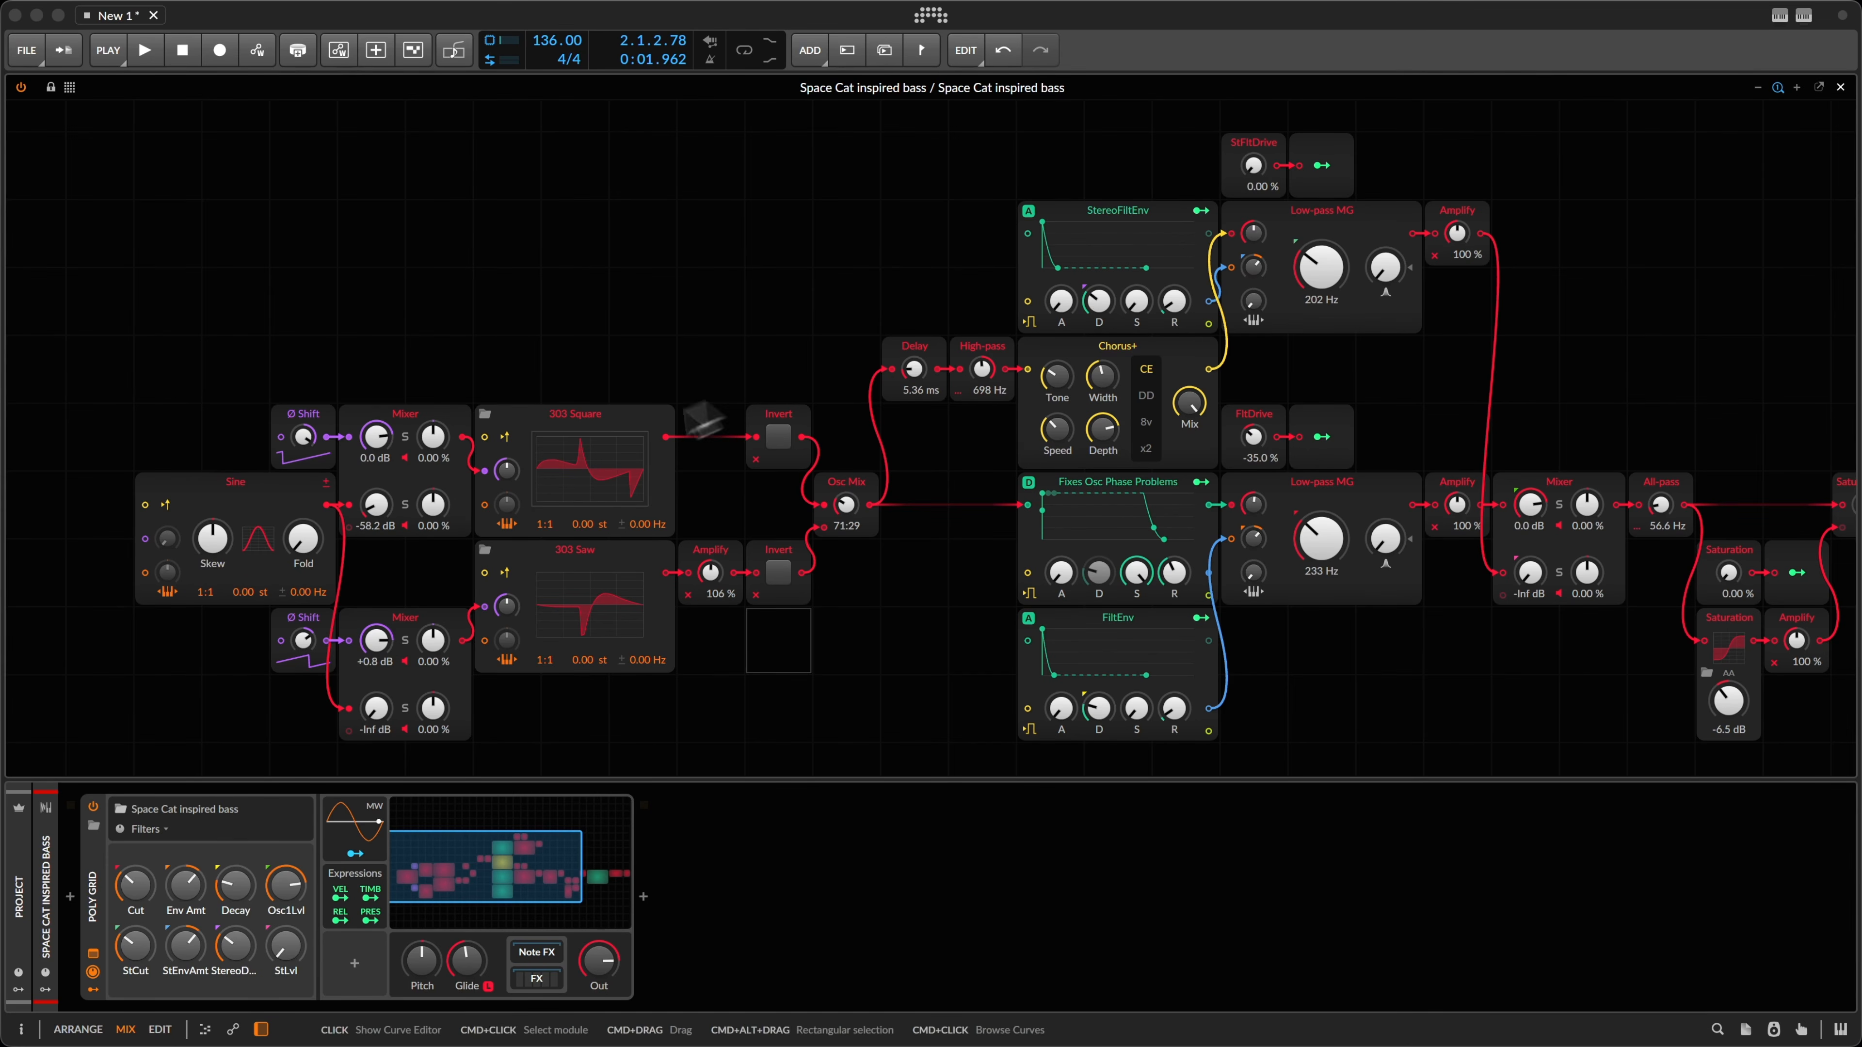
# Step: Examine the oscillator section: the Sine modulator, Ø Shift, 303 Square and 303 Saw oscillators, Osc Mix and Invert modules
pyautogui.click(627, 419)
pyautogui.click(548, 312)
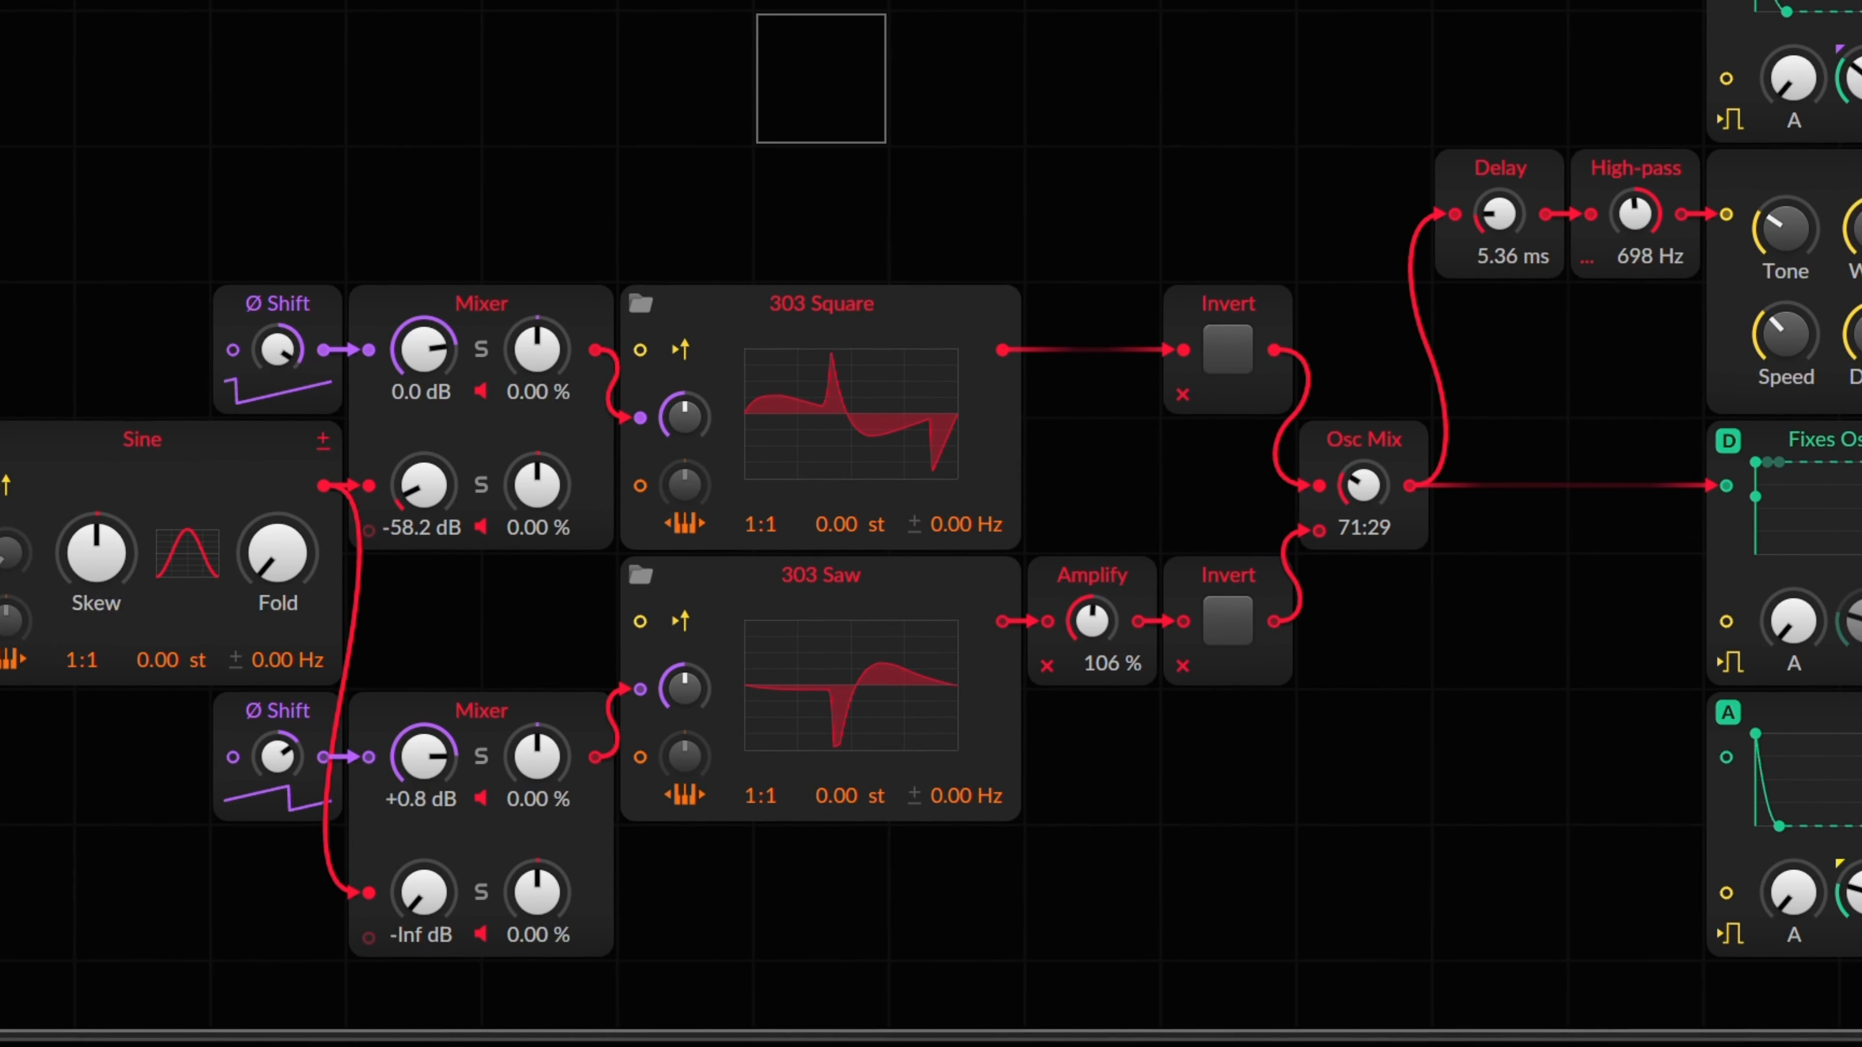
pyautogui.moveTo(678, 144); pyautogui.dragTo(877, 873)
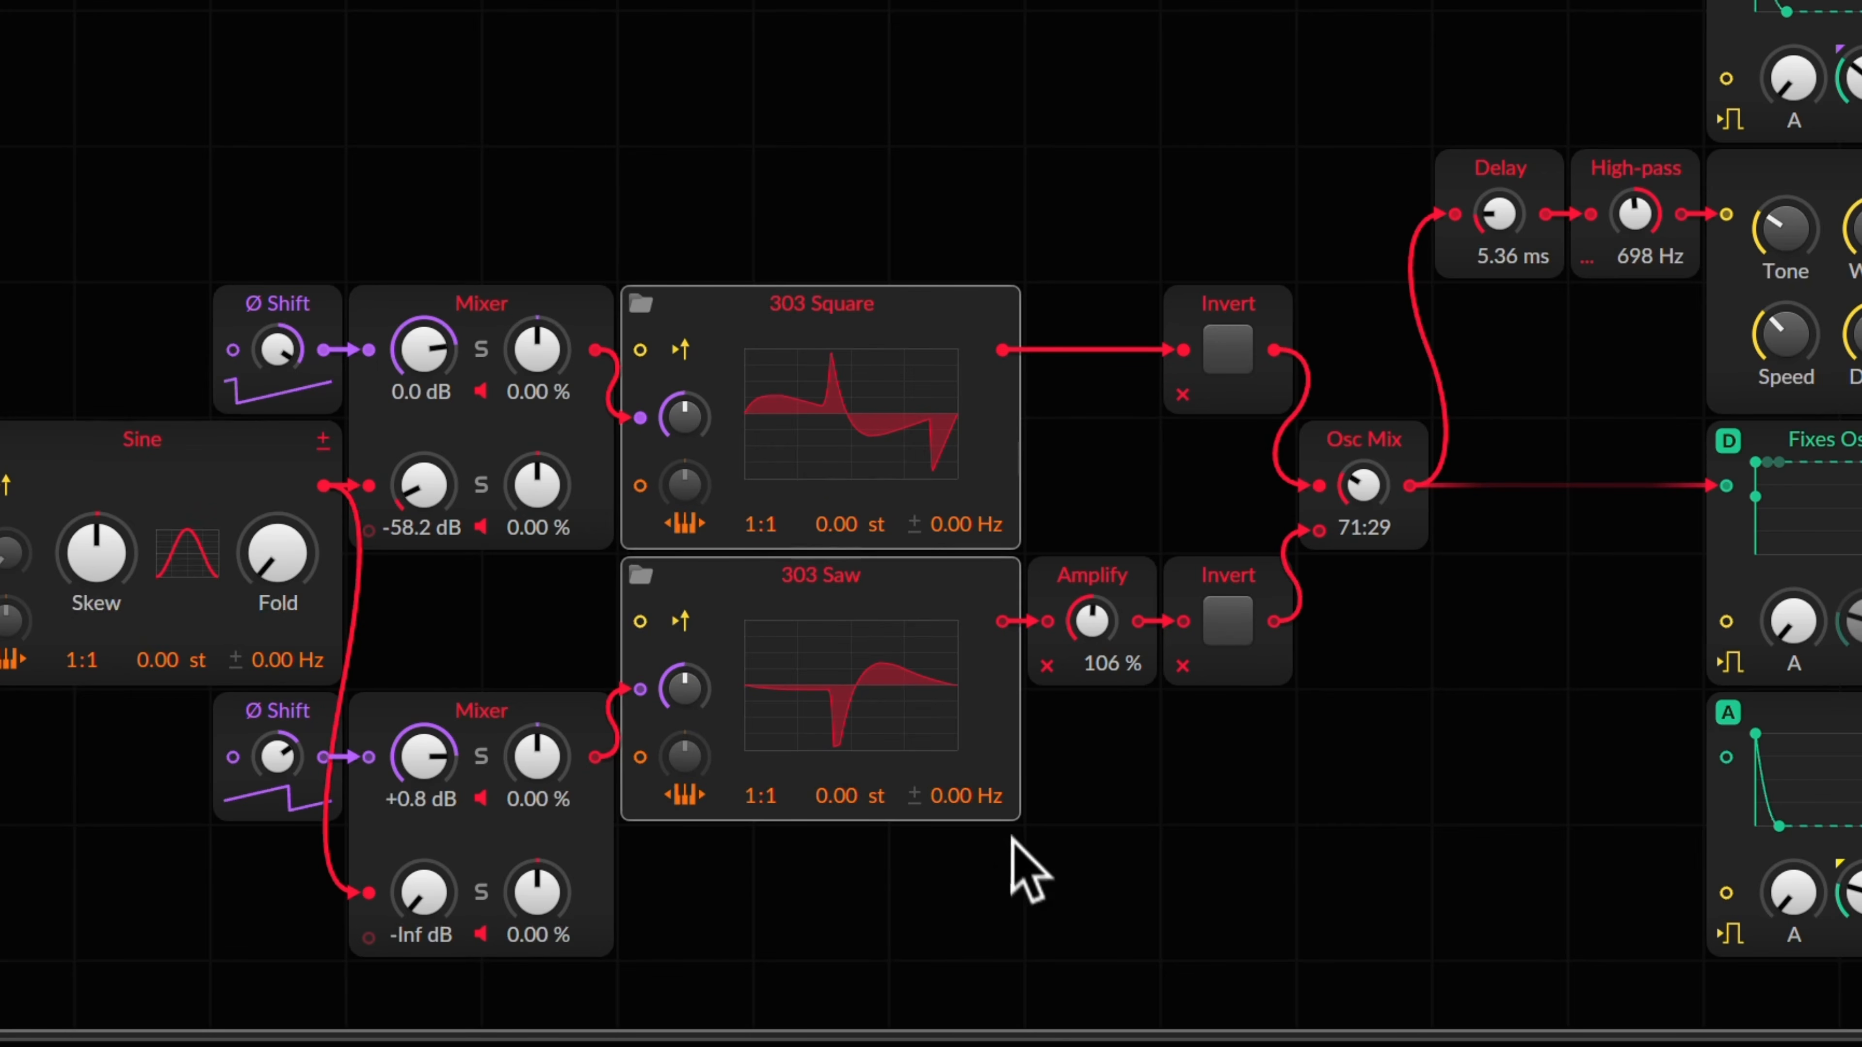
pyautogui.click(1019, 886)
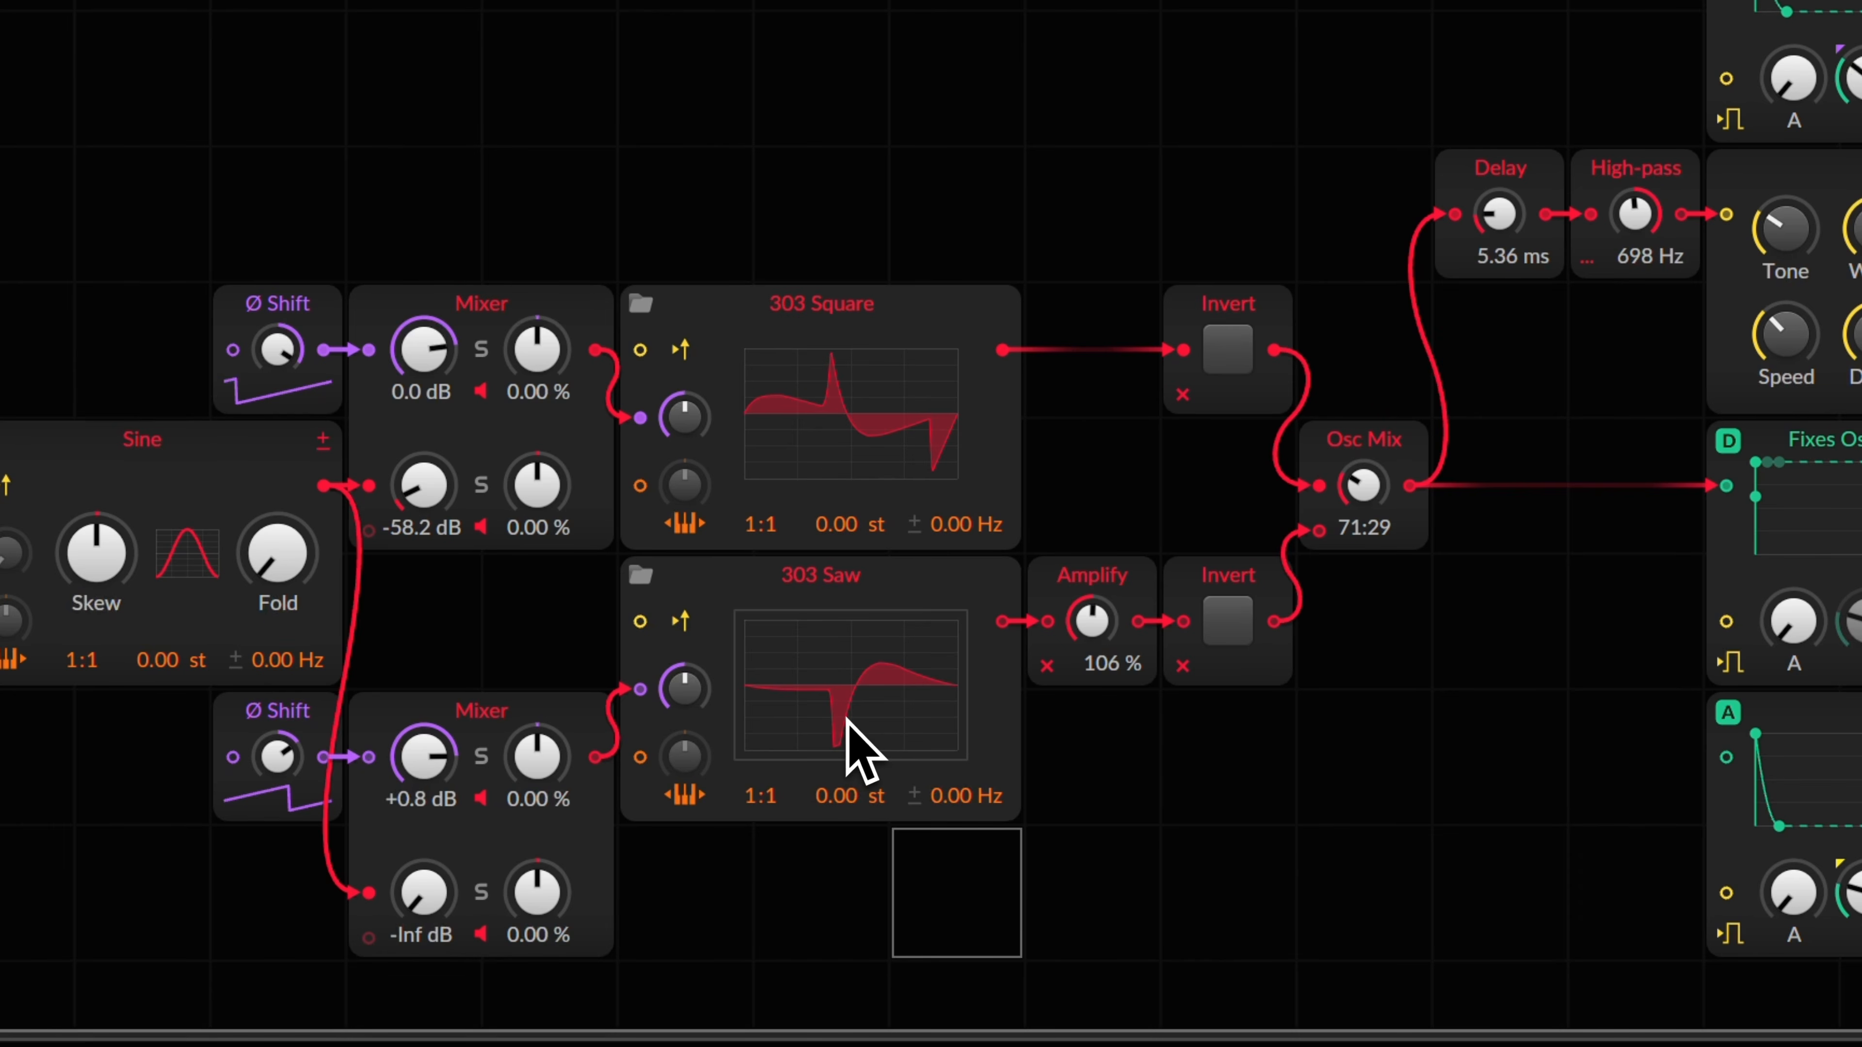
pyautogui.moveTo(146, 725); pyautogui.dragTo(247, 774)
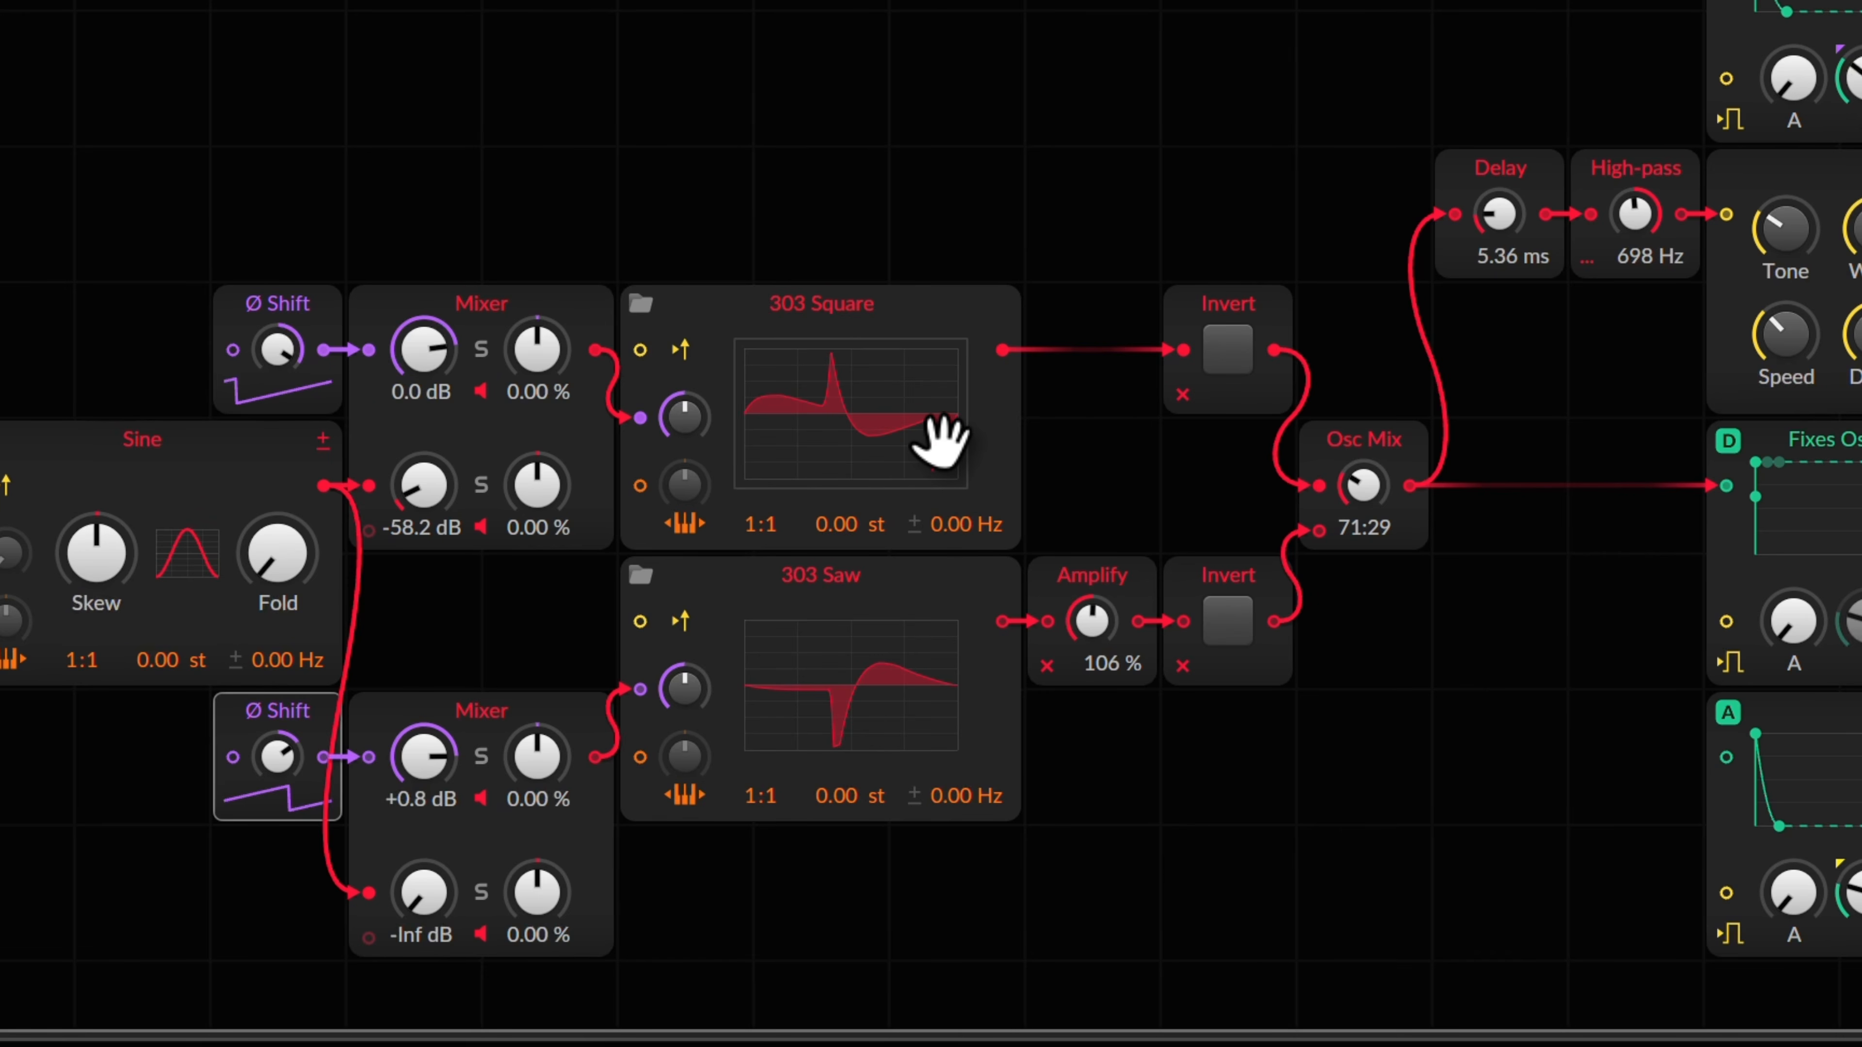
pyautogui.moveTo(1359, 360); pyautogui.dragTo(1384, 573)
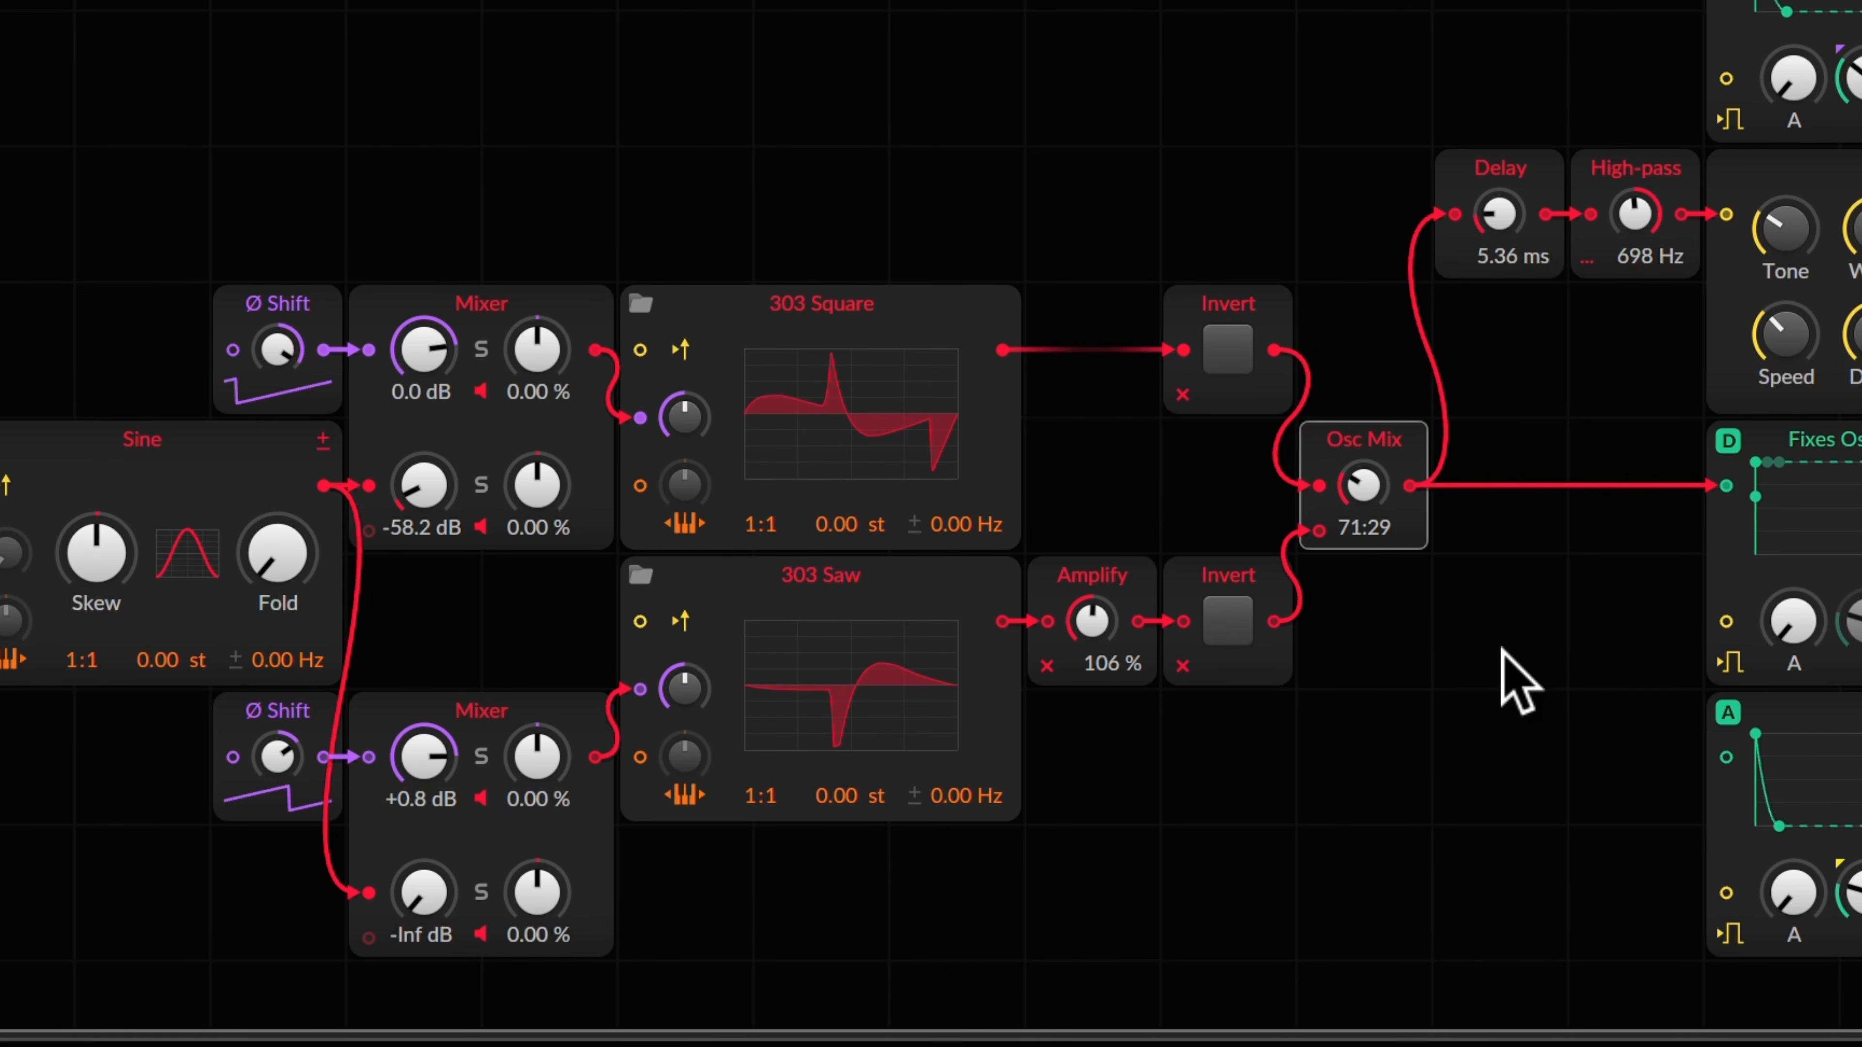
pyautogui.moveTo(0, 107); pyautogui.dragTo(35, 771)
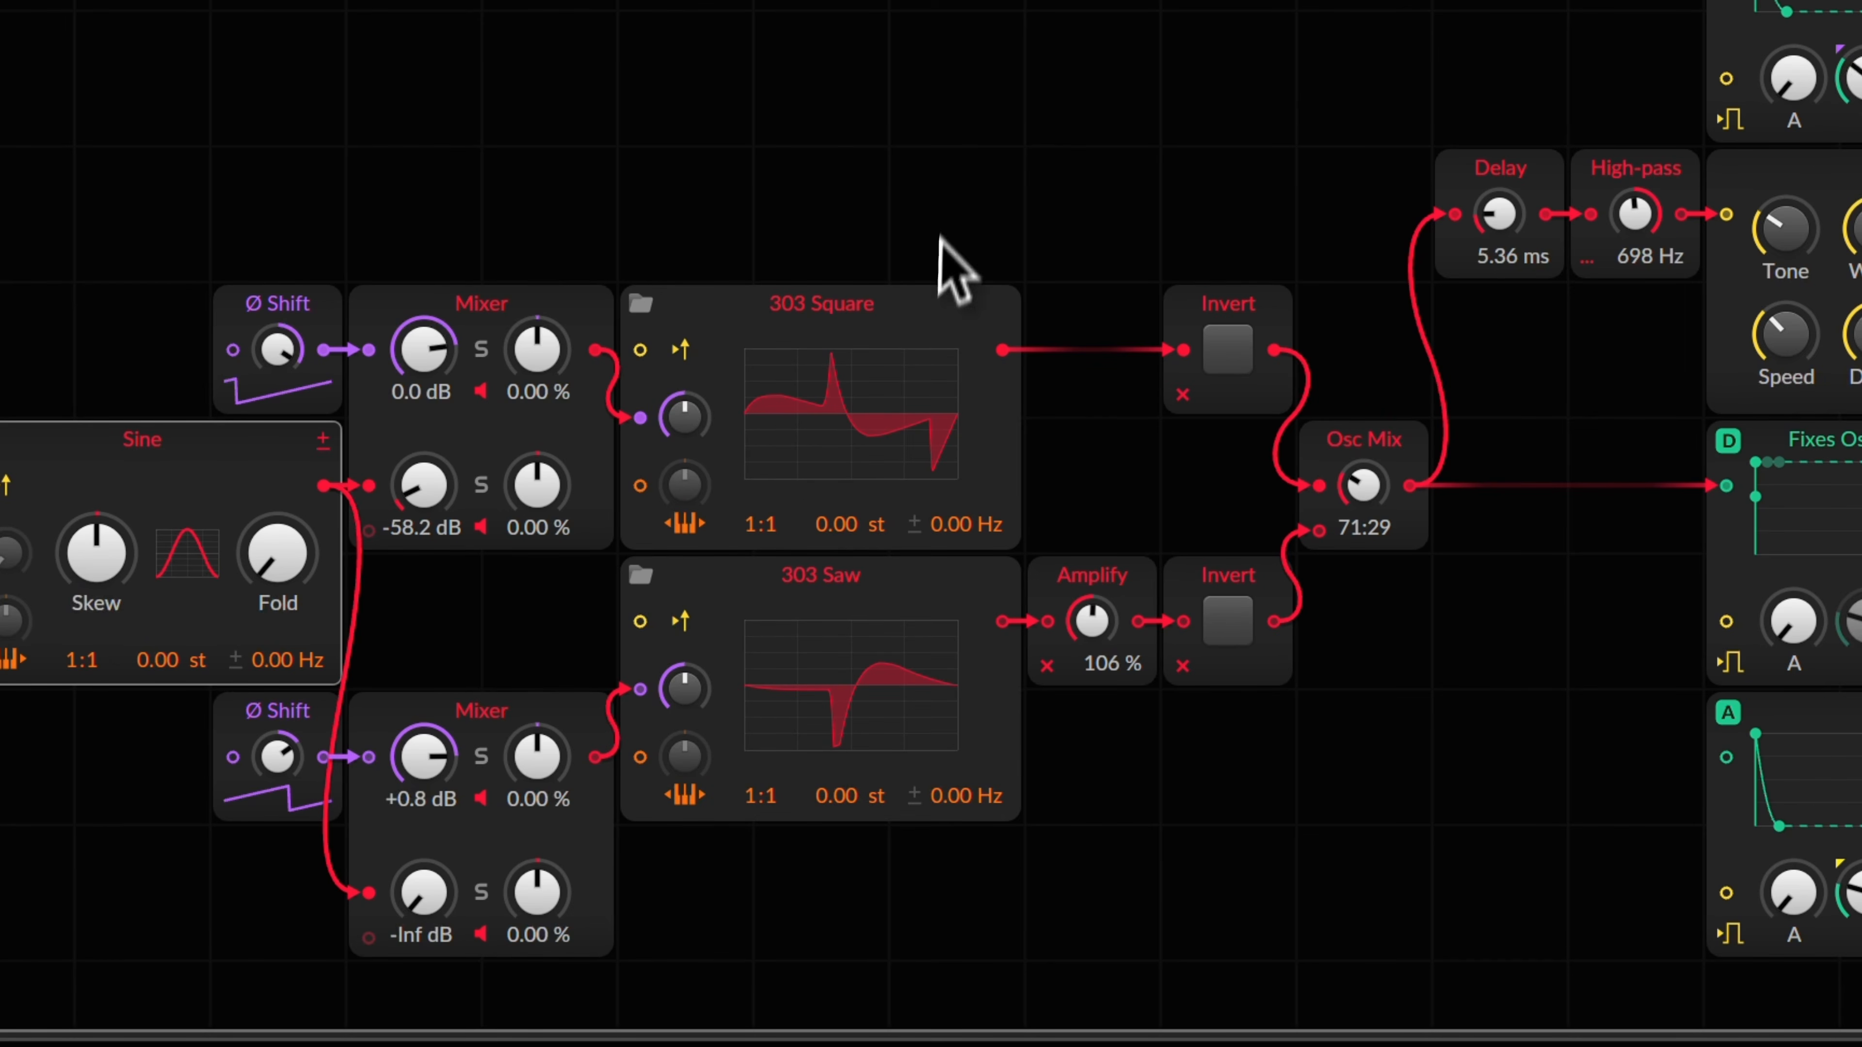
pyautogui.click(1246, 623)
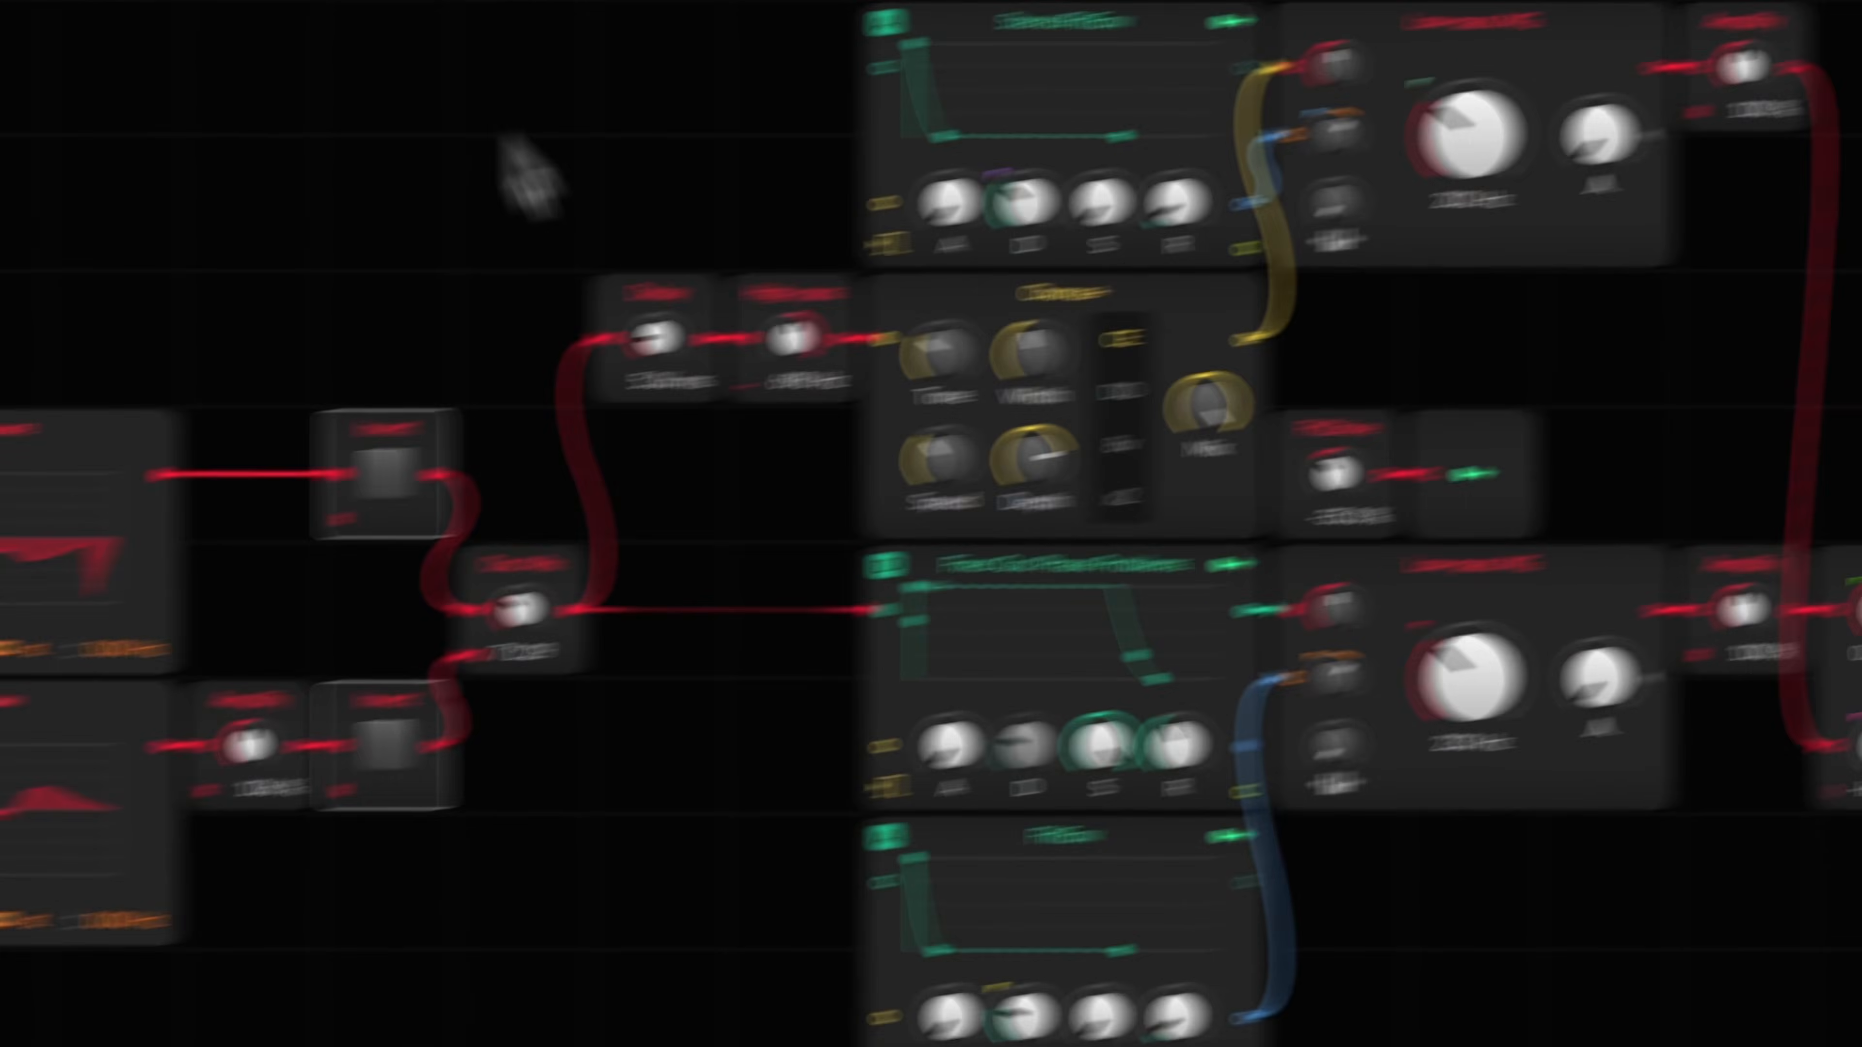
# Step: Examine the stereo and main filter paths, including Chorus+, both Low-pass MG filters, FltDrive and the Amplify after the main filter
pyautogui.moveTo(232, 1); pyautogui.dragTo(1683, 395)
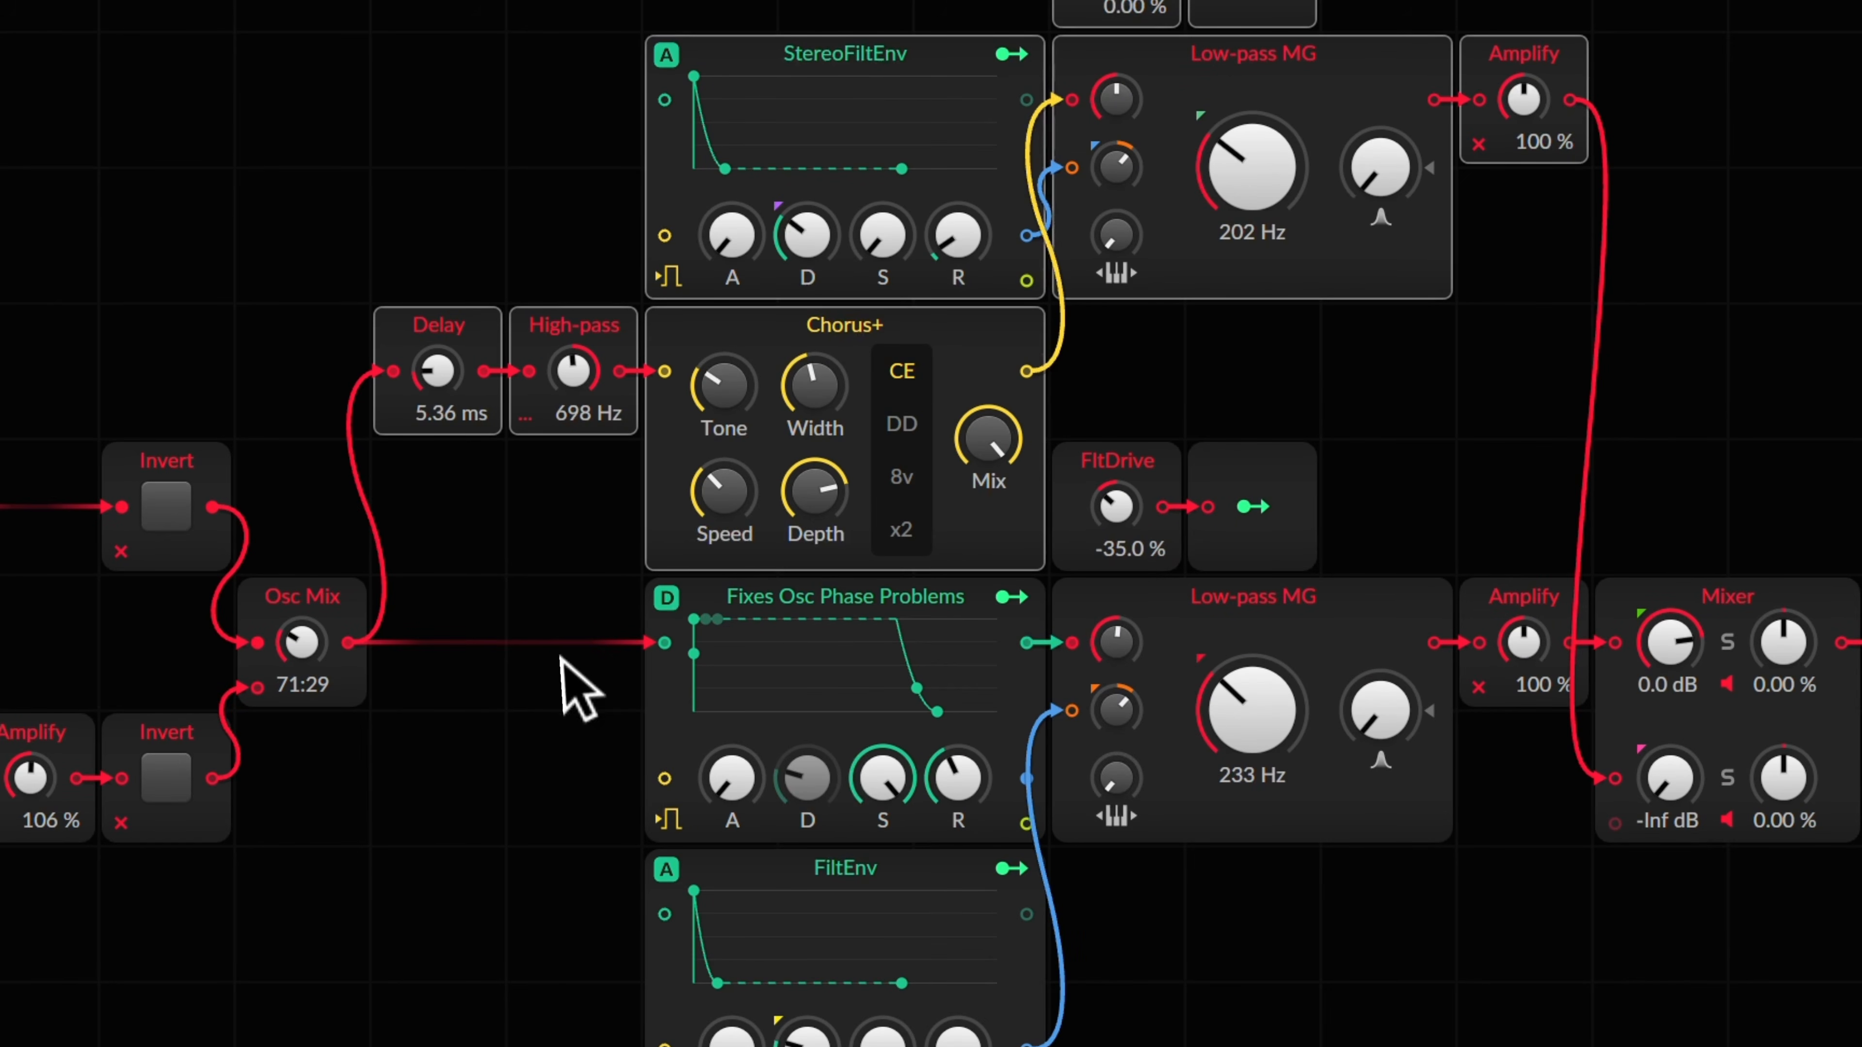
pyautogui.moveTo(551, 646); pyautogui.dragTo(1420, 1046)
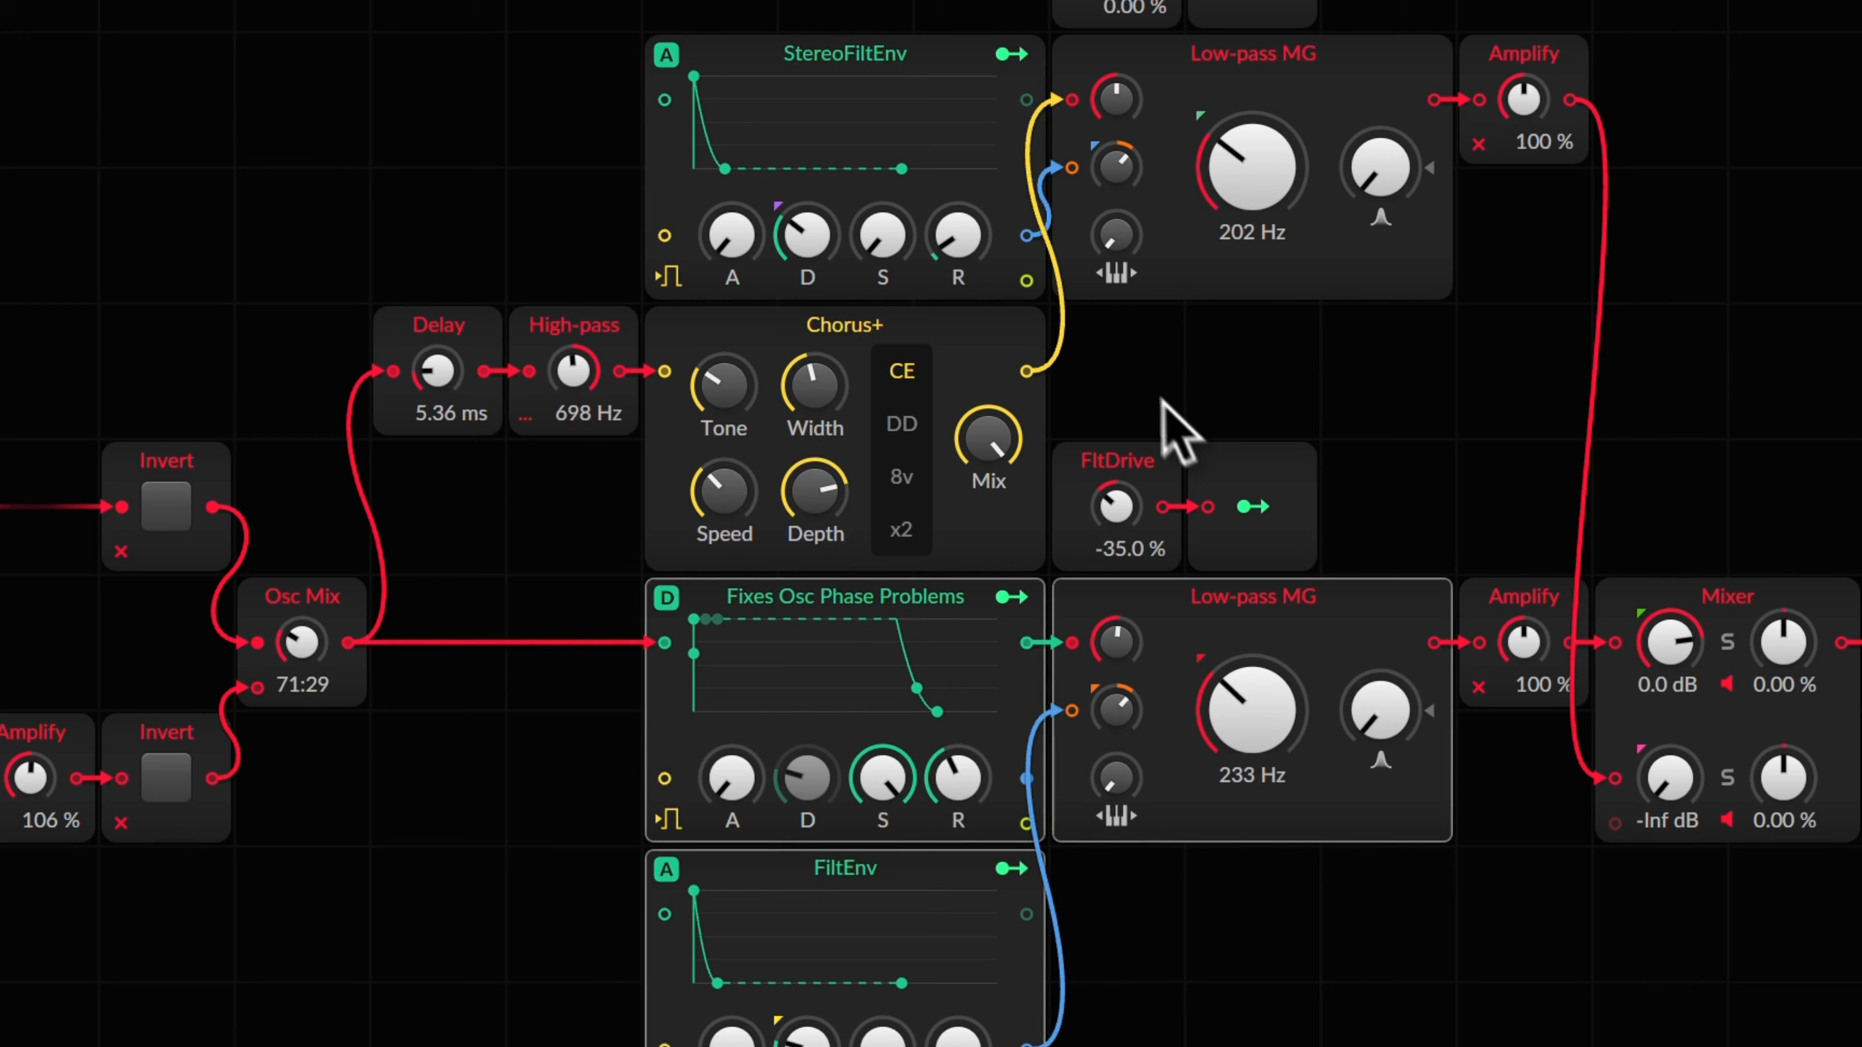
pyautogui.moveTo(1053, 309); pyautogui.dragTo(1325, 535)
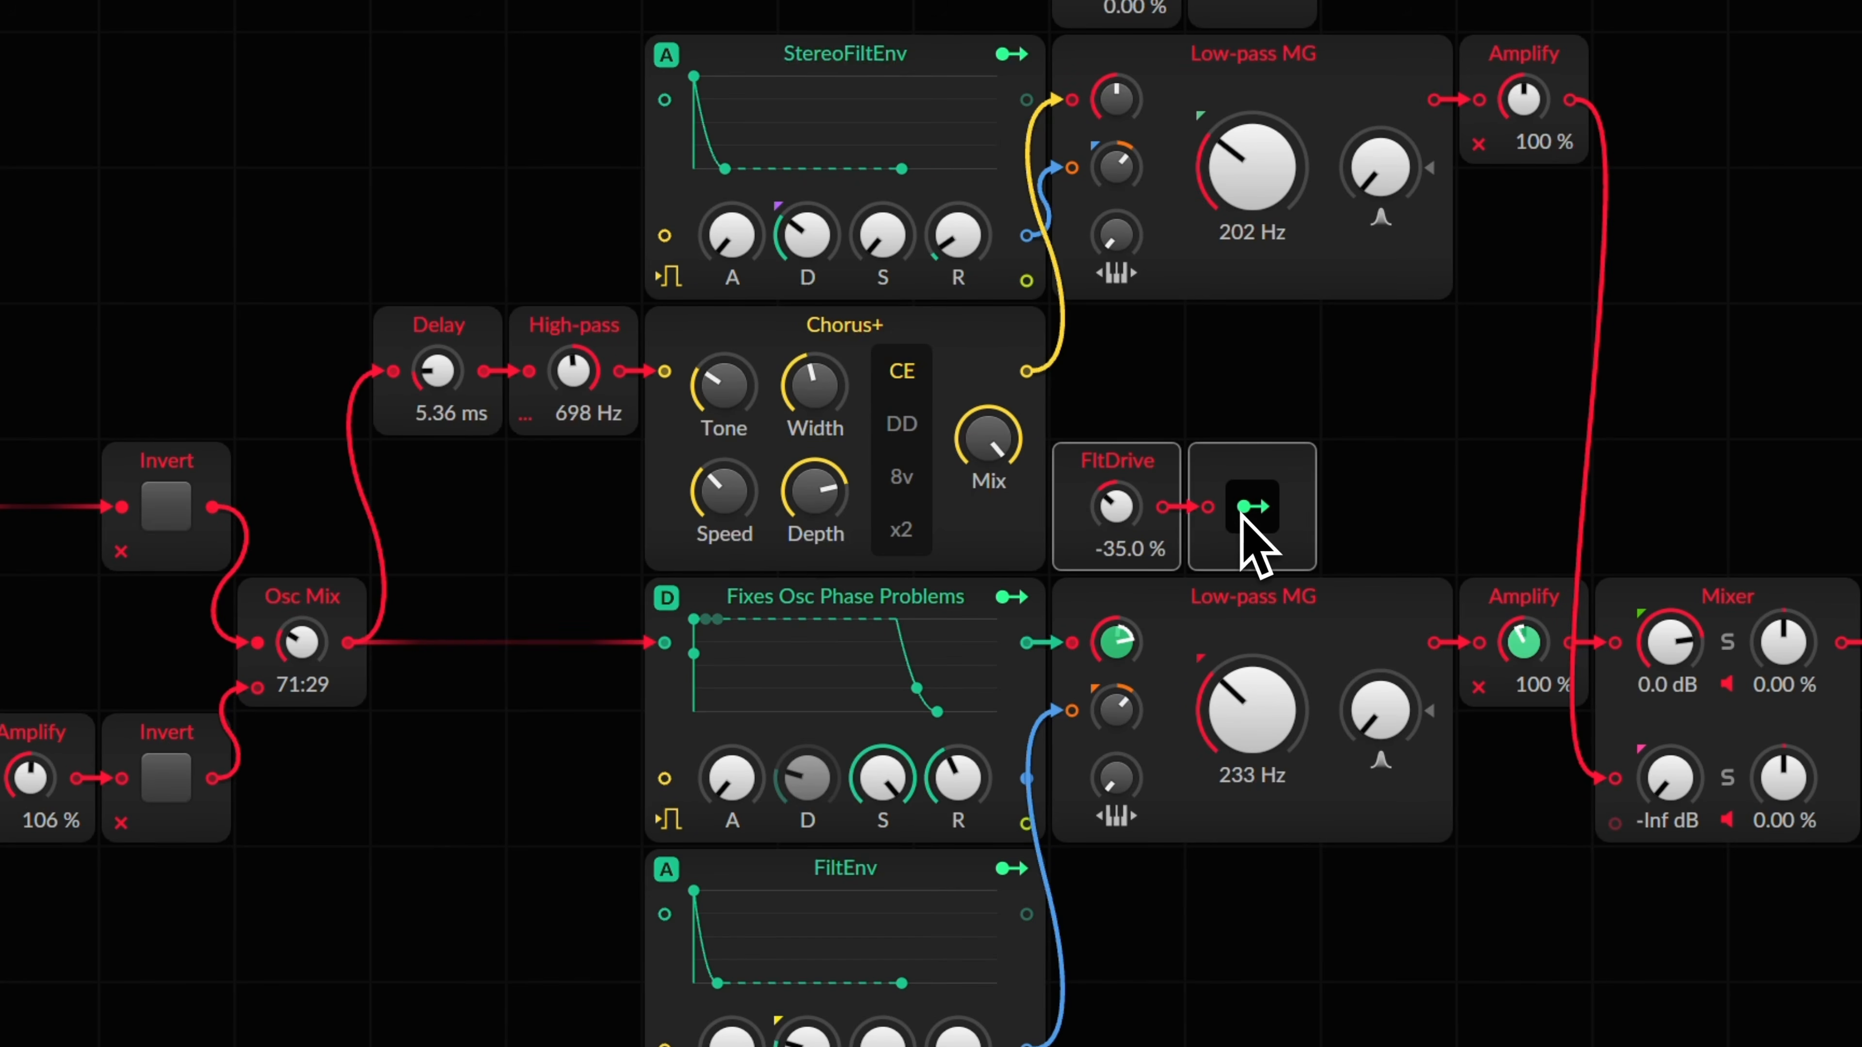
pyautogui.moveTo(1501, 508); pyautogui.dragTo(1557, 642)
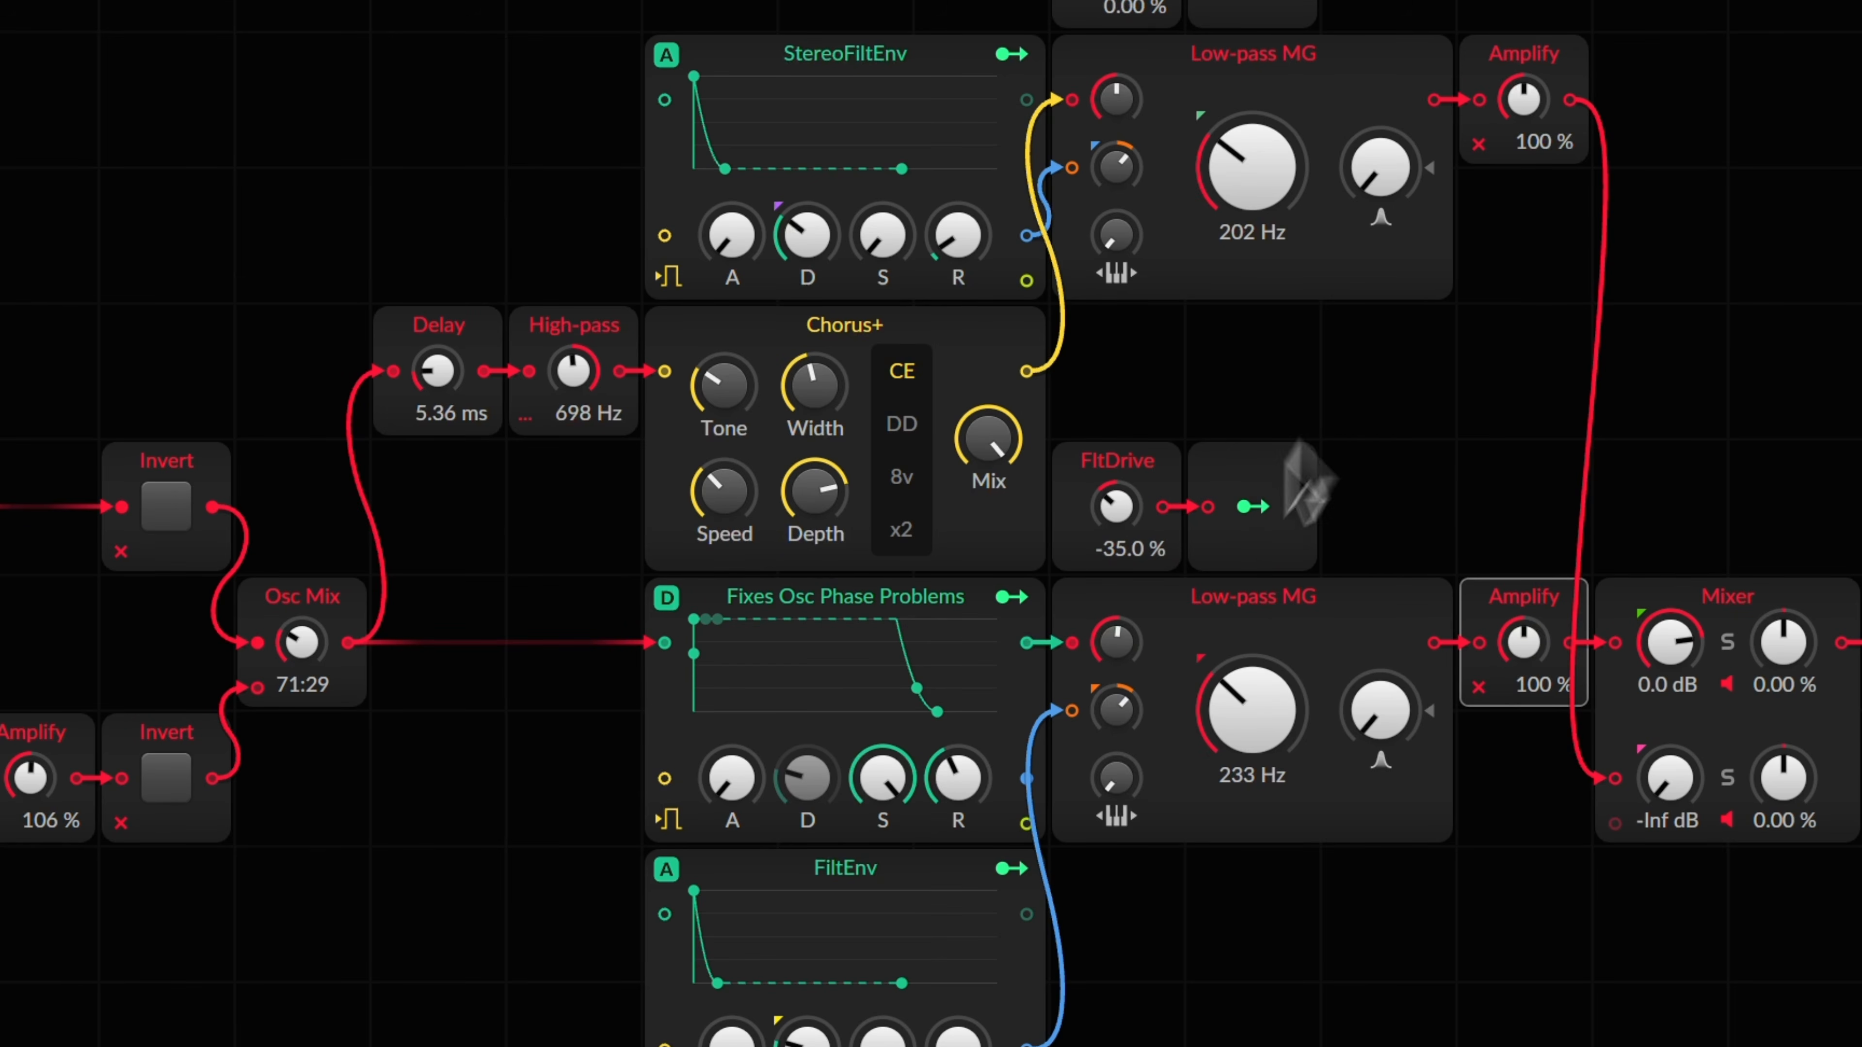
# Step: Examine the Mixer that combines both filter paths and the All-pass module that follows it
pyautogui.hscroll(5, 1429, 507)
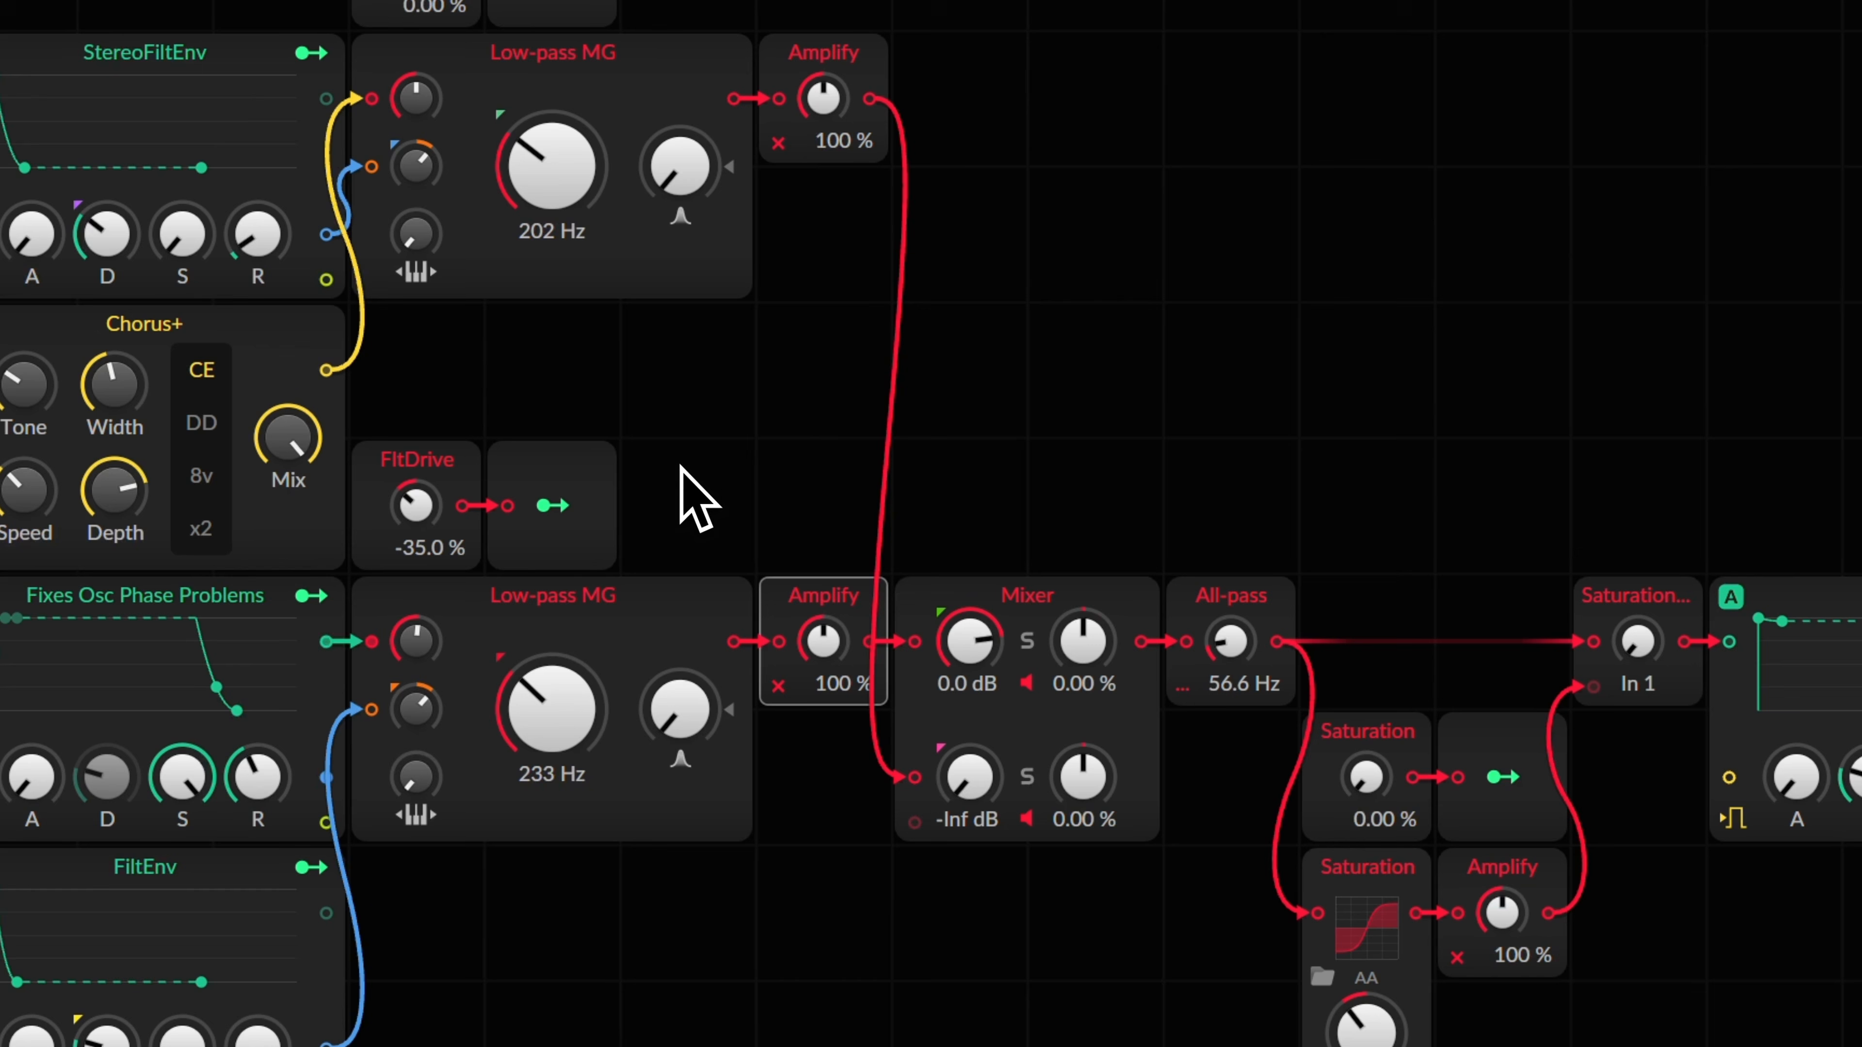
pyautogui.click(1018, 489)
pyautogui.click(1067, 796)
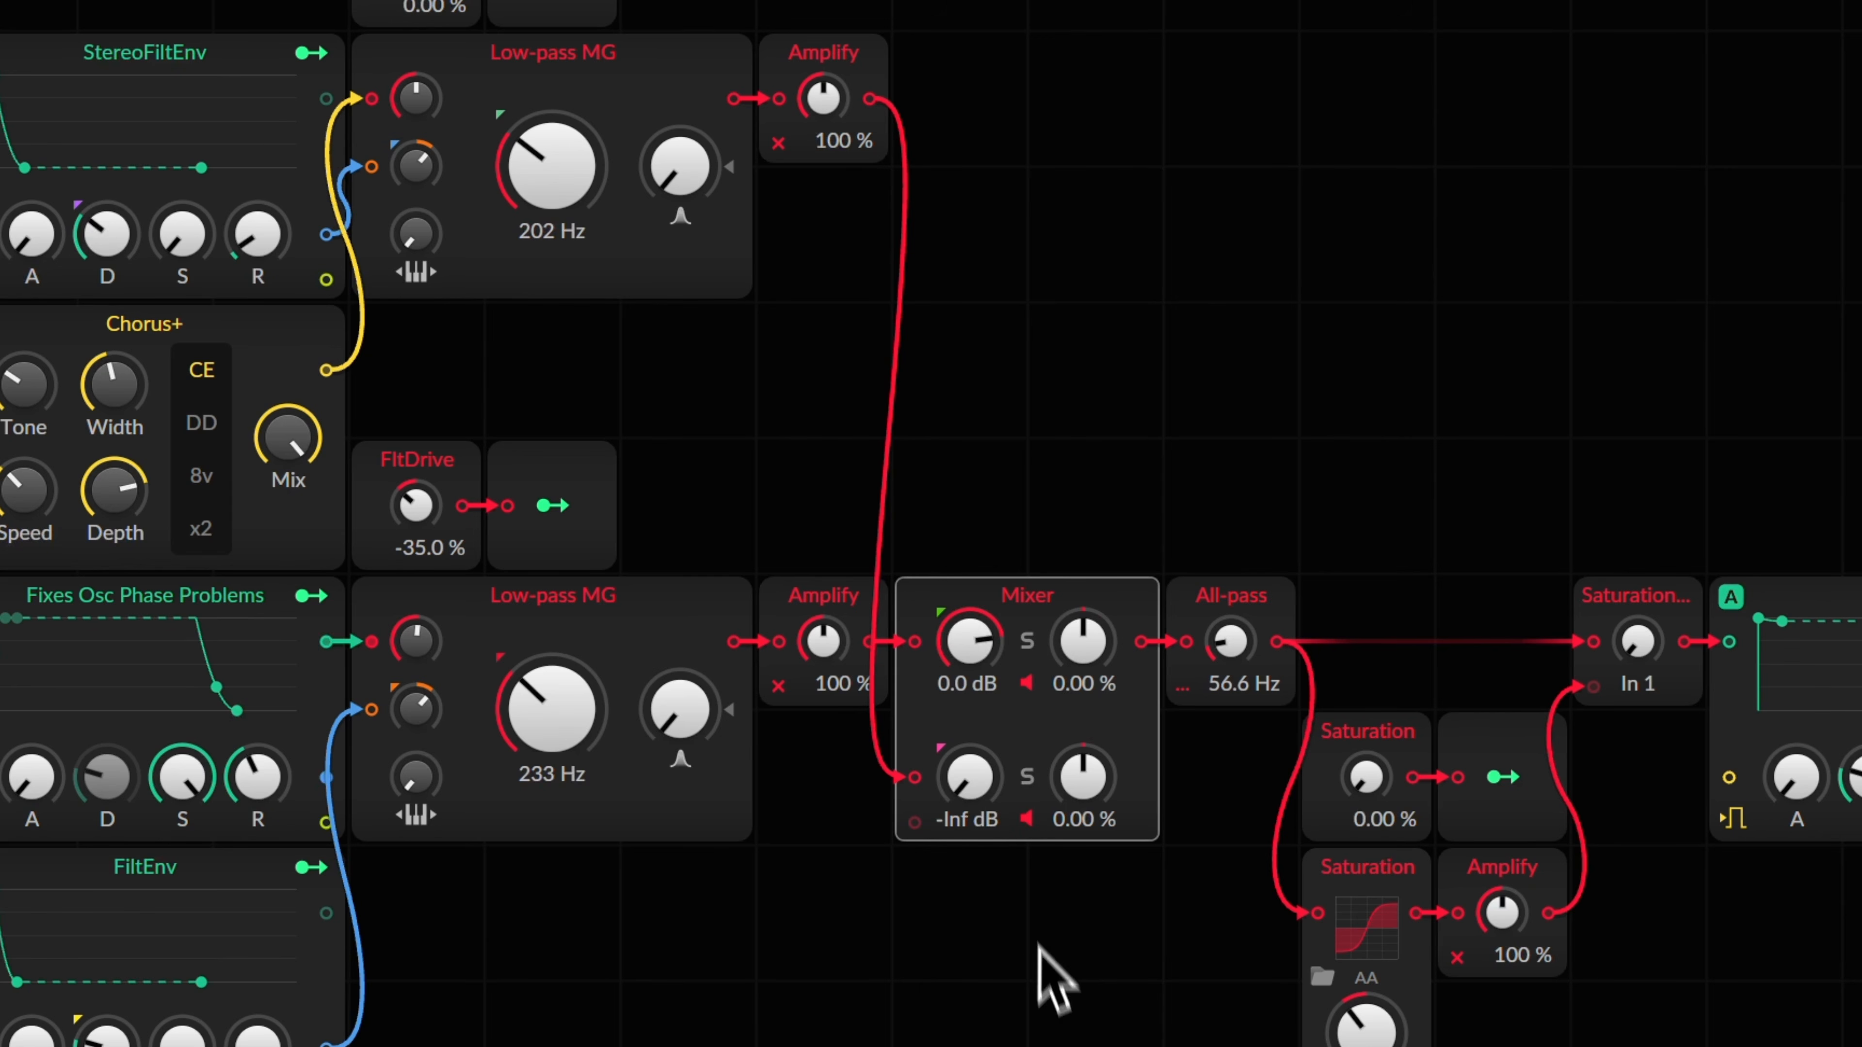
pyautogui.scroll(-2, 1211, 390)
pyautogui.moveTo(1208, 355); pyautogui.dragTo(1269, 686)
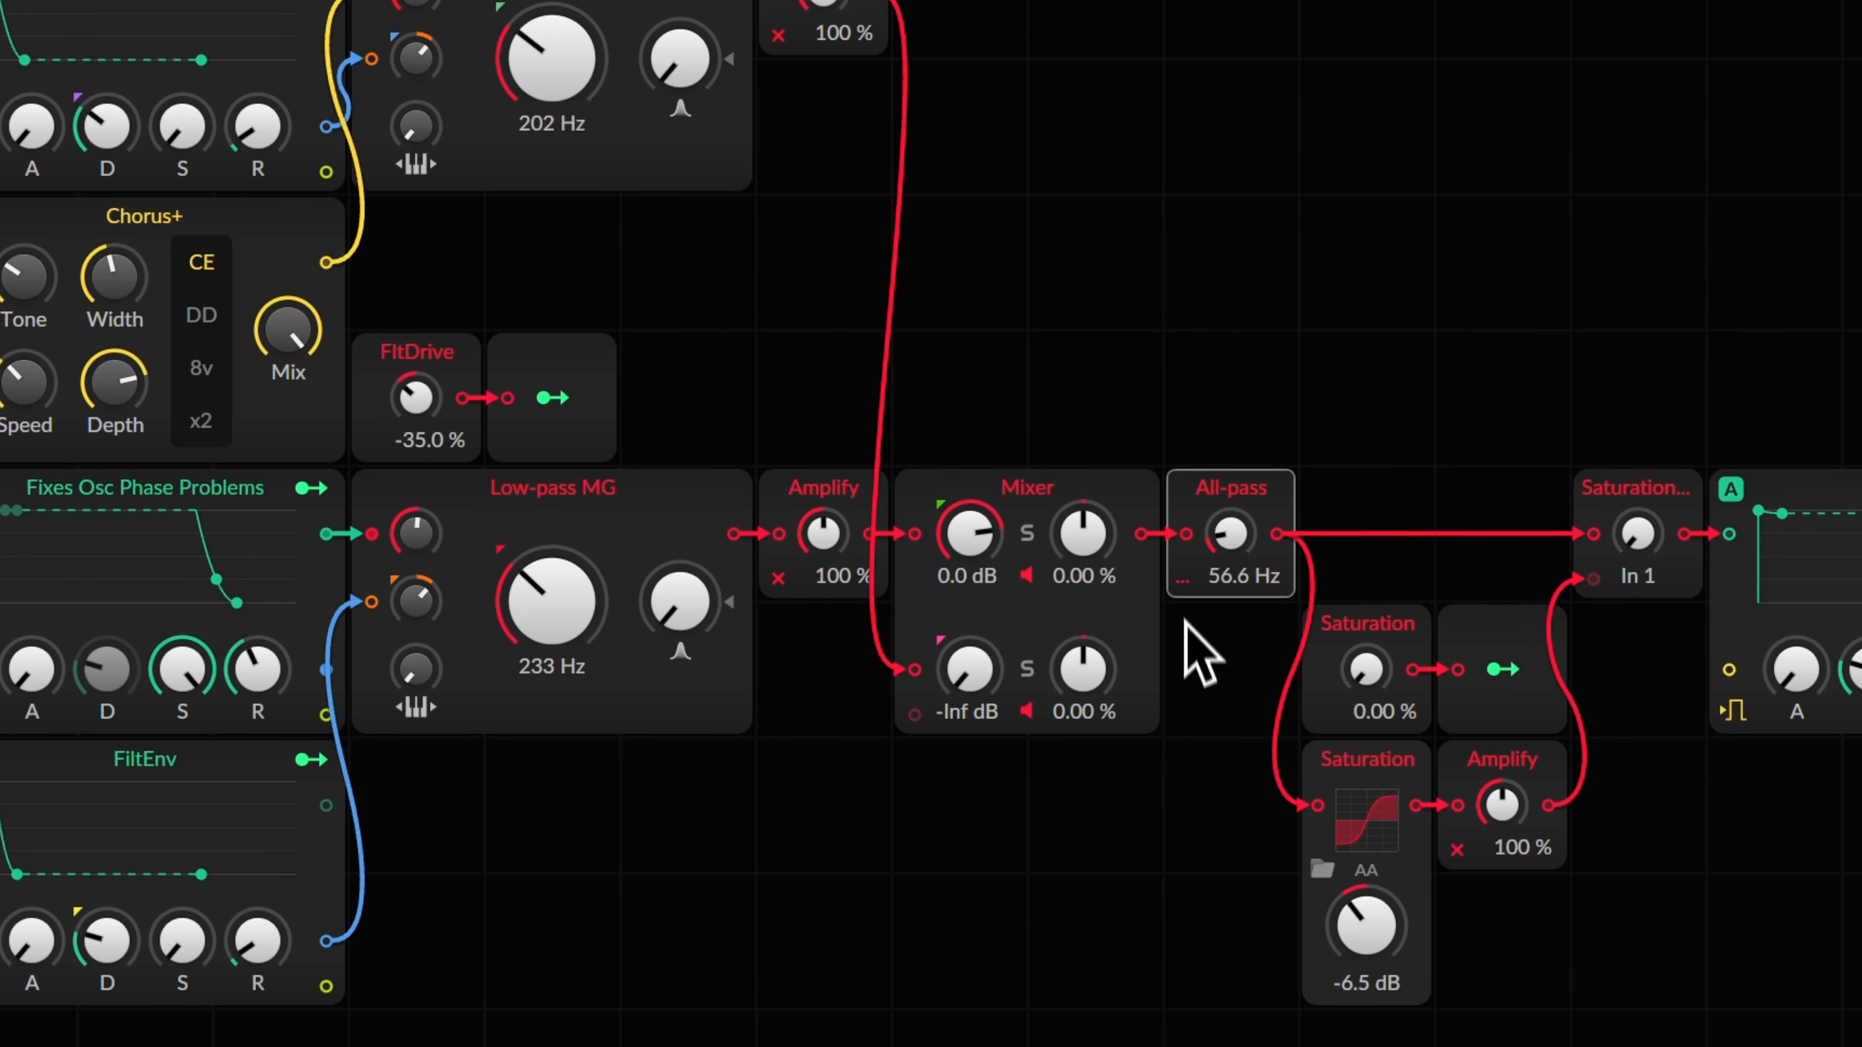
pyautogui.scroll(-1, 1441, 561)
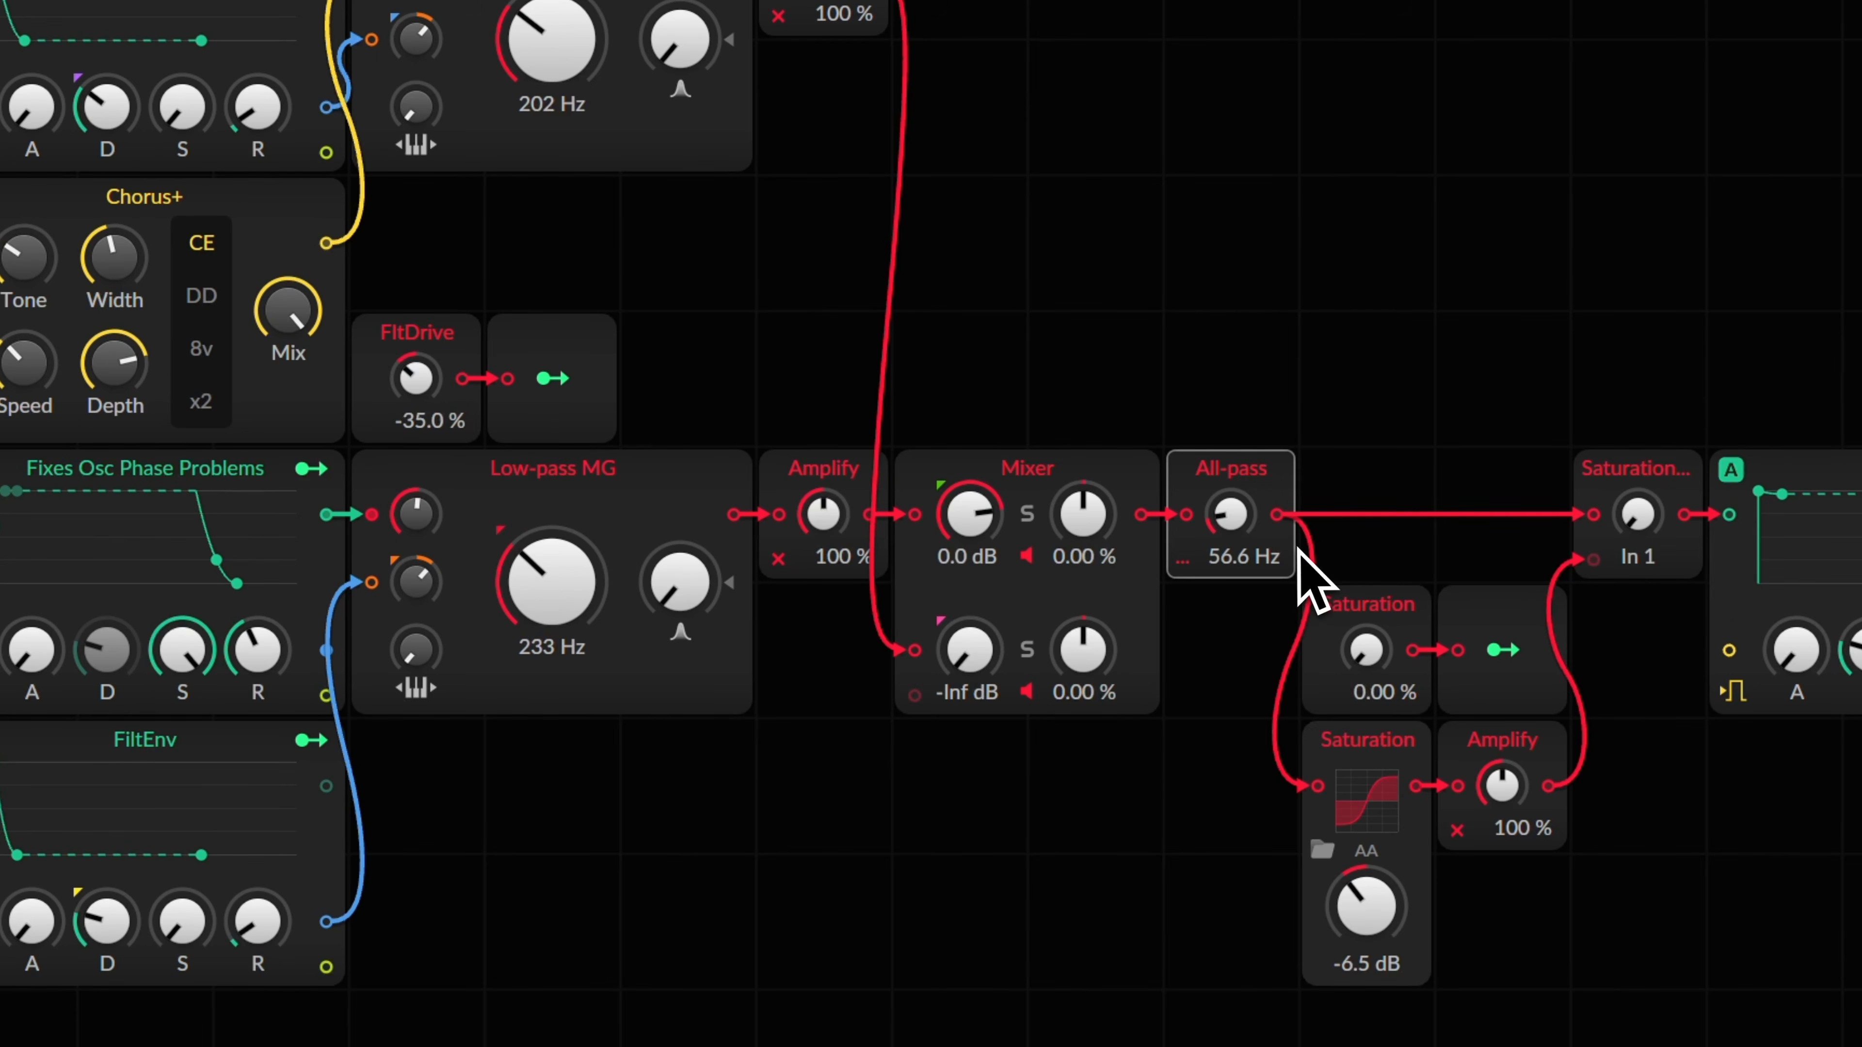
# Step: Examine the saturation stage: the Saturation blend module, the Saturation curve, its amount control and the Amplify behind it
pyautogui.click(1536, 378)
pyautogui.click(1631, 526)
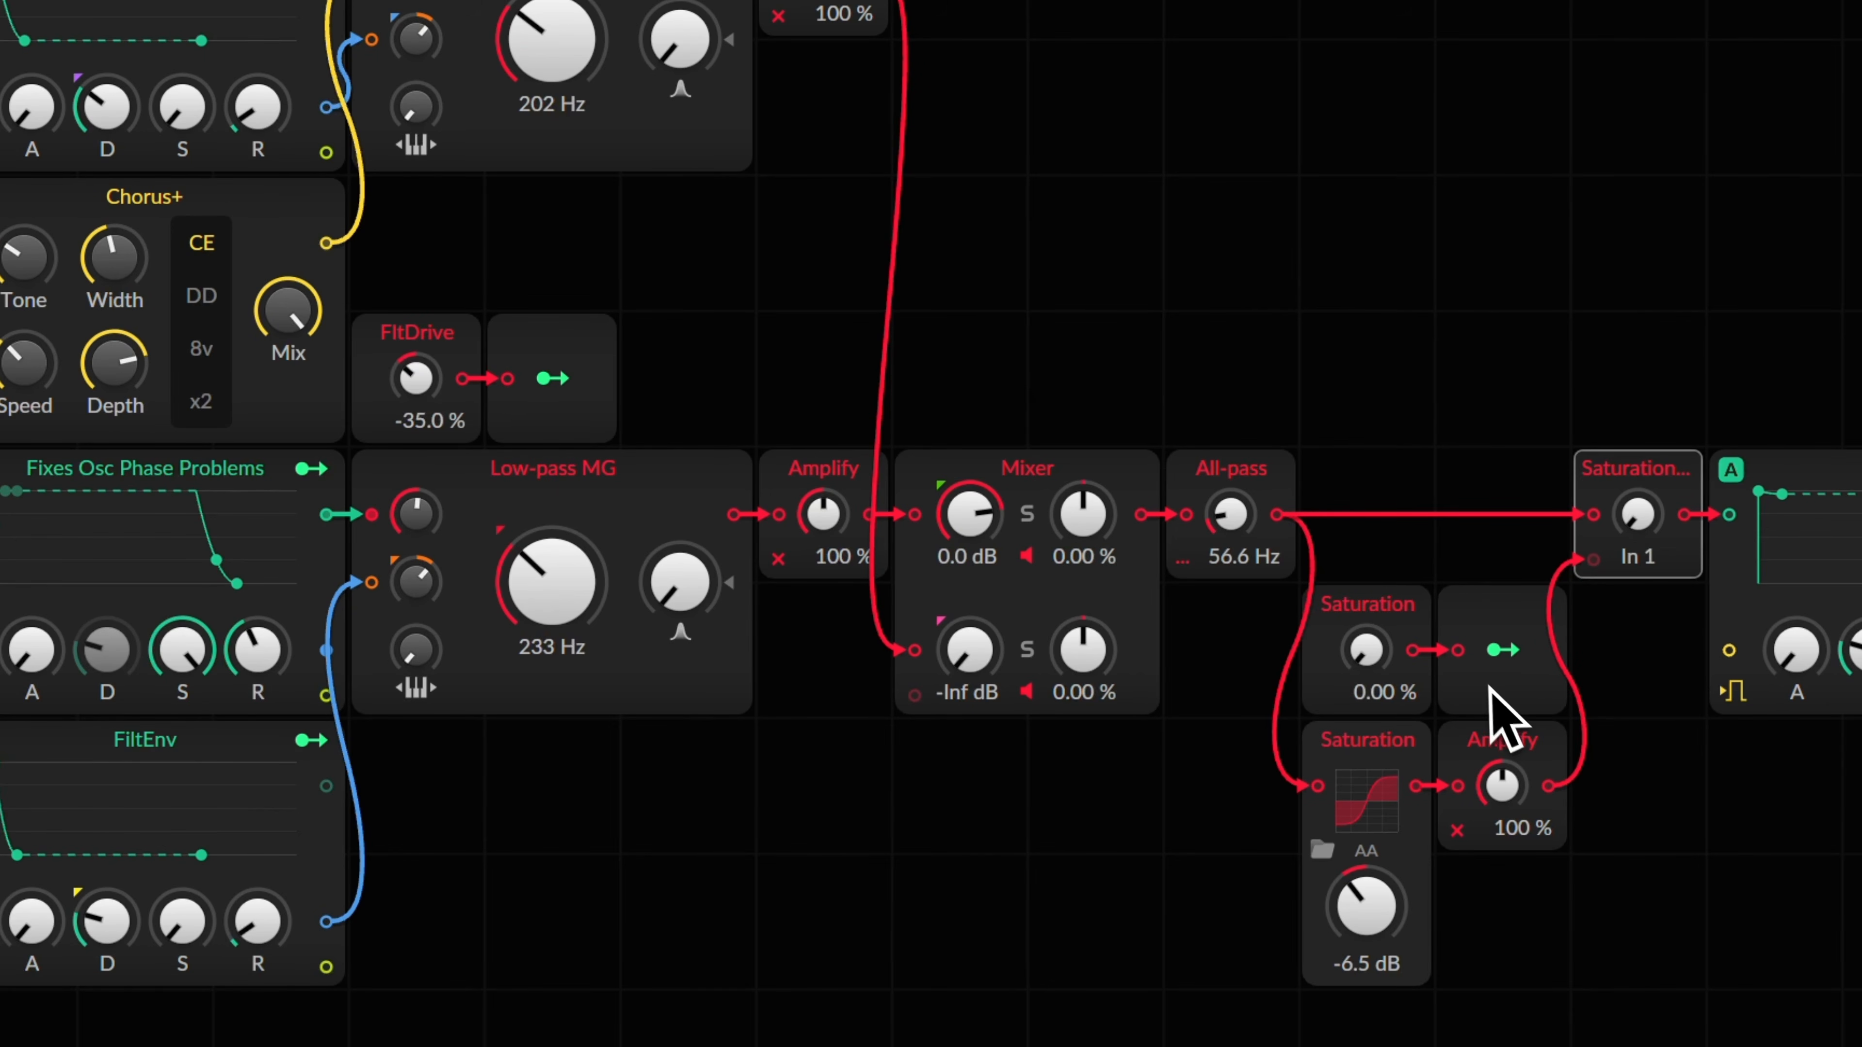
pyautogui.moveTo(1626, 541); pyautogui.dragTo(1634, 531)
pyautogui.moveTo(1169, 794); pyautogui.dragTo(1550, 880)
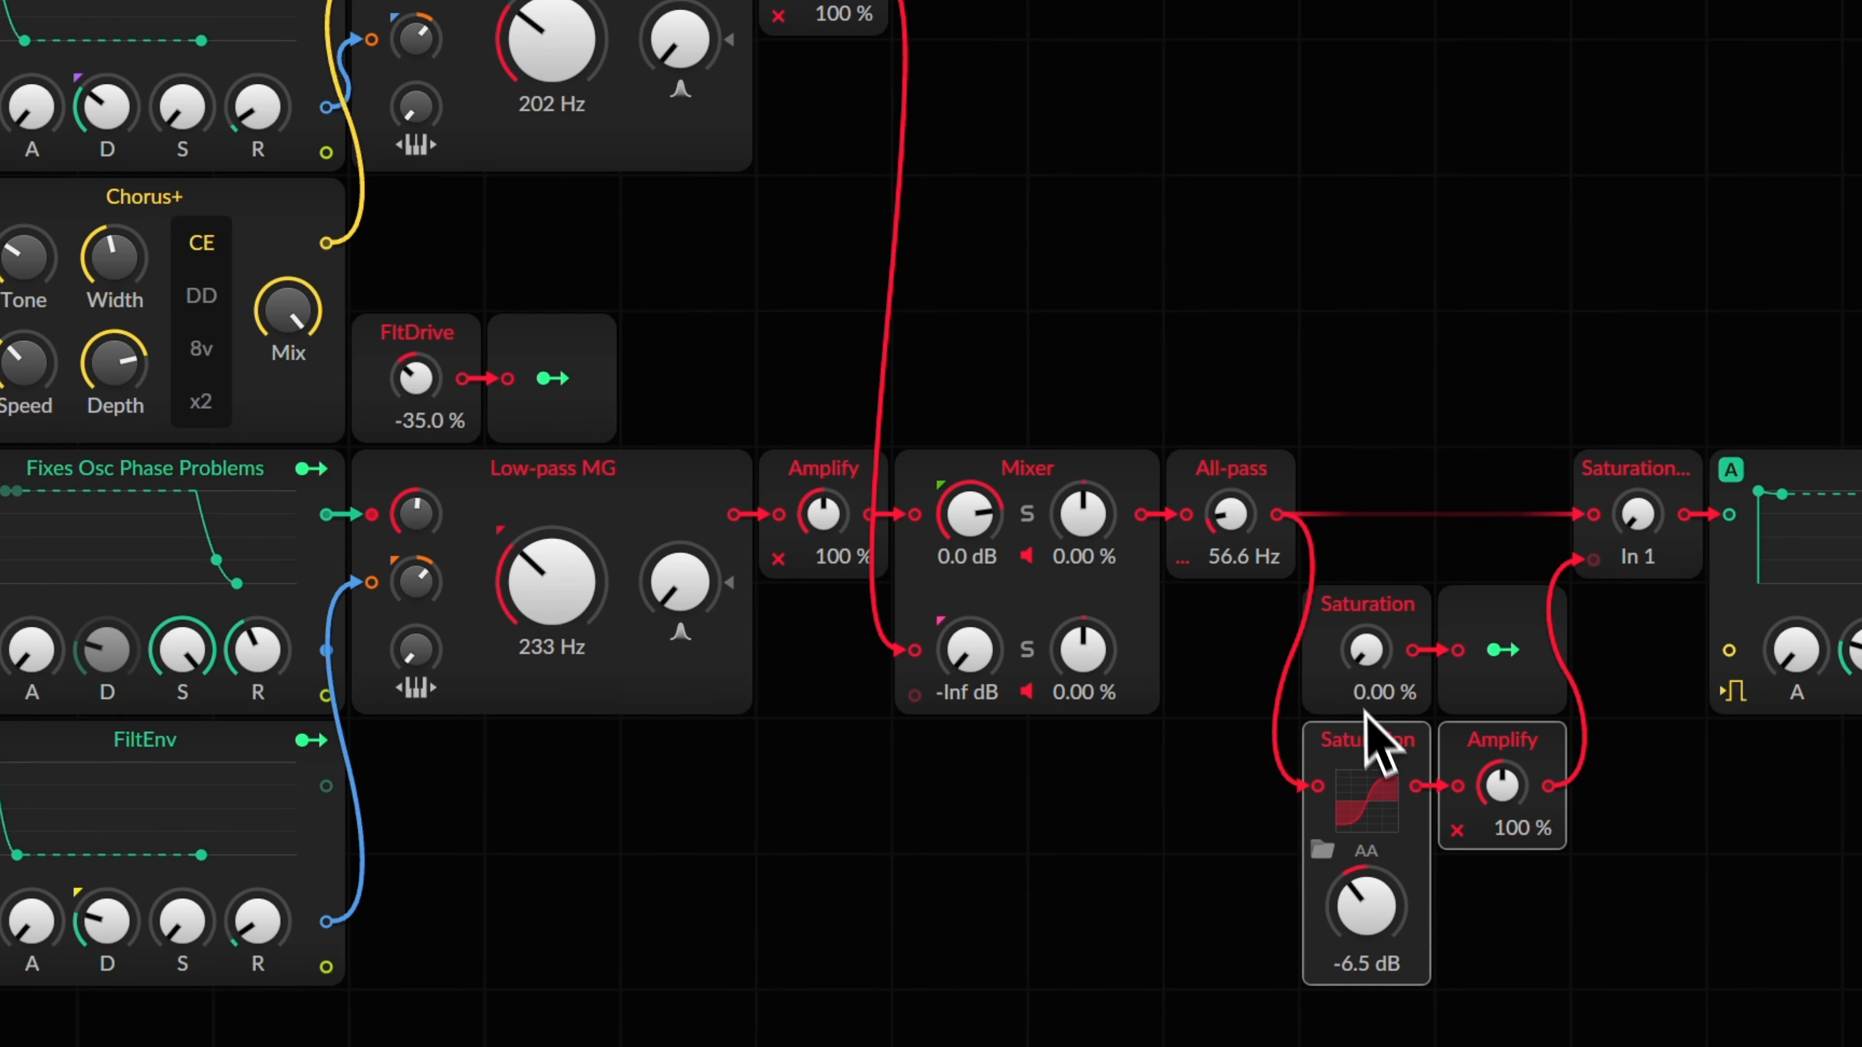
pyautogui.moveTo(1376, 690); pyautogui.dragTo(1373, 664)
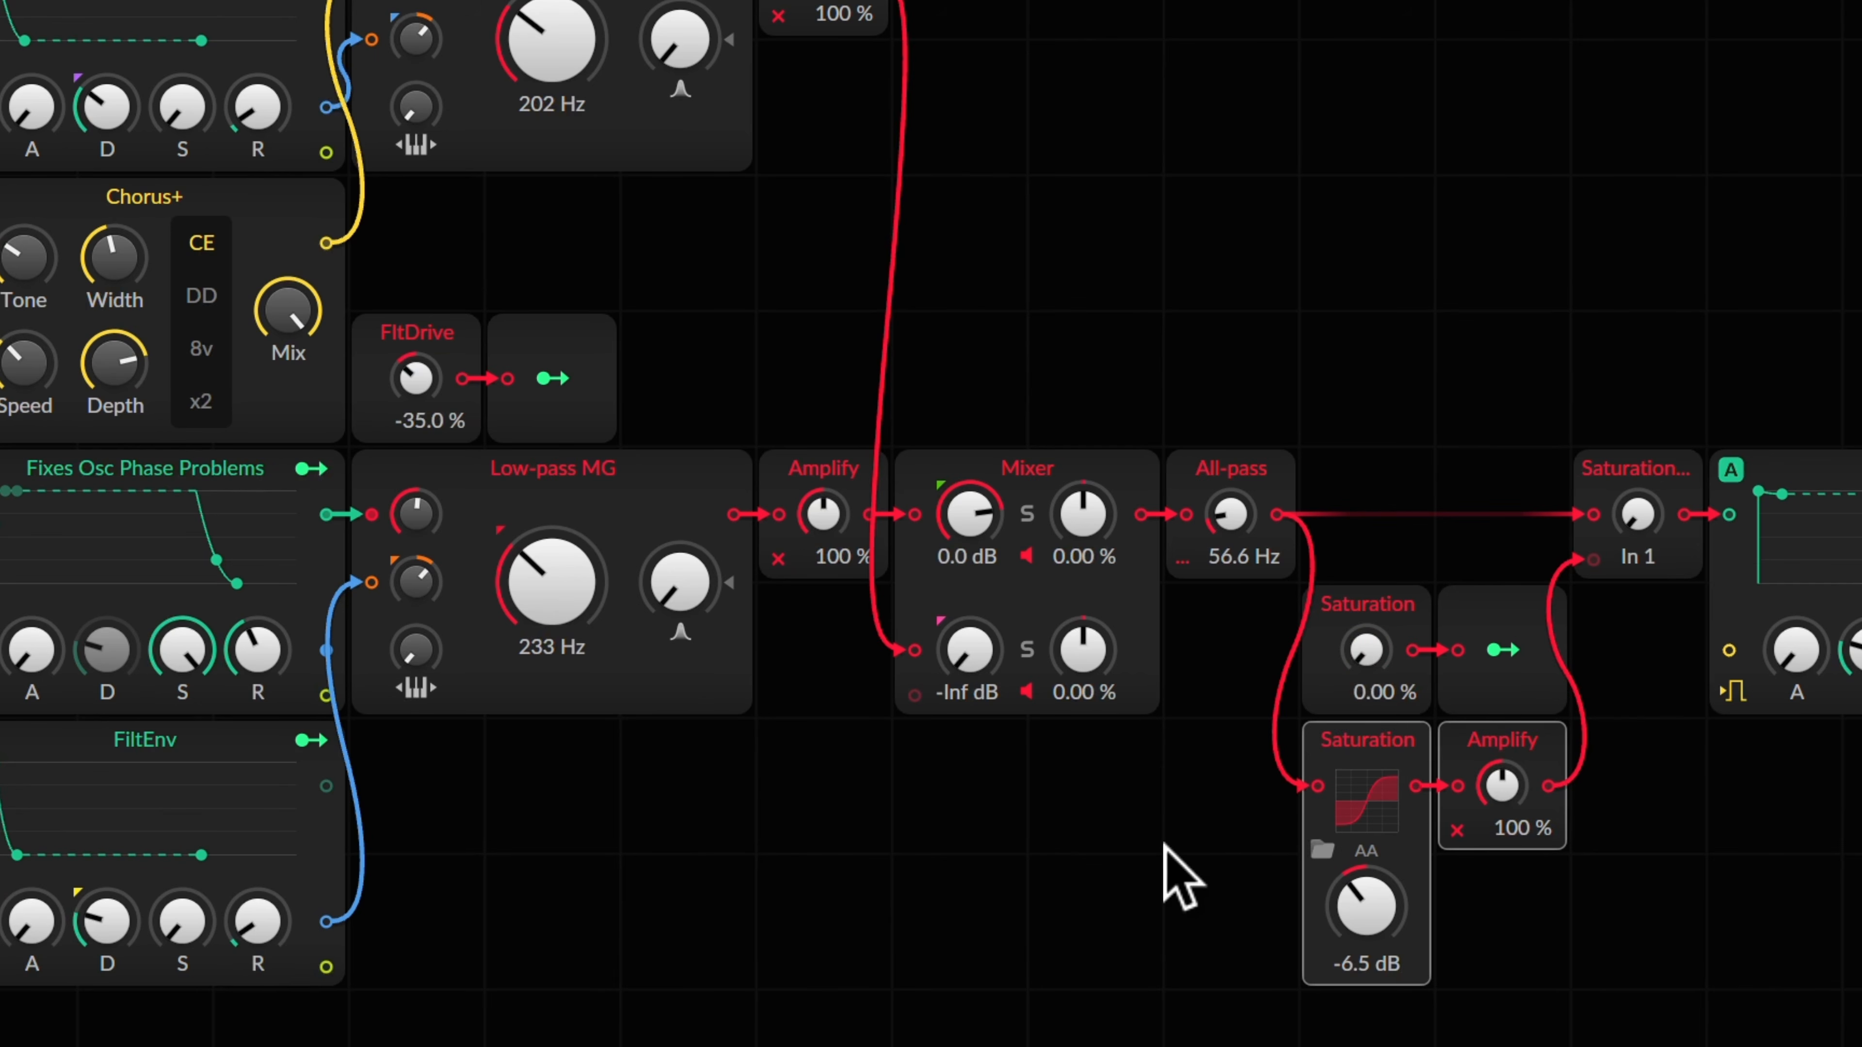
pyautogui.moveTo(1172, 845); pyautogui.dragTo(1715, 842)
pyautogui.press('Escape')
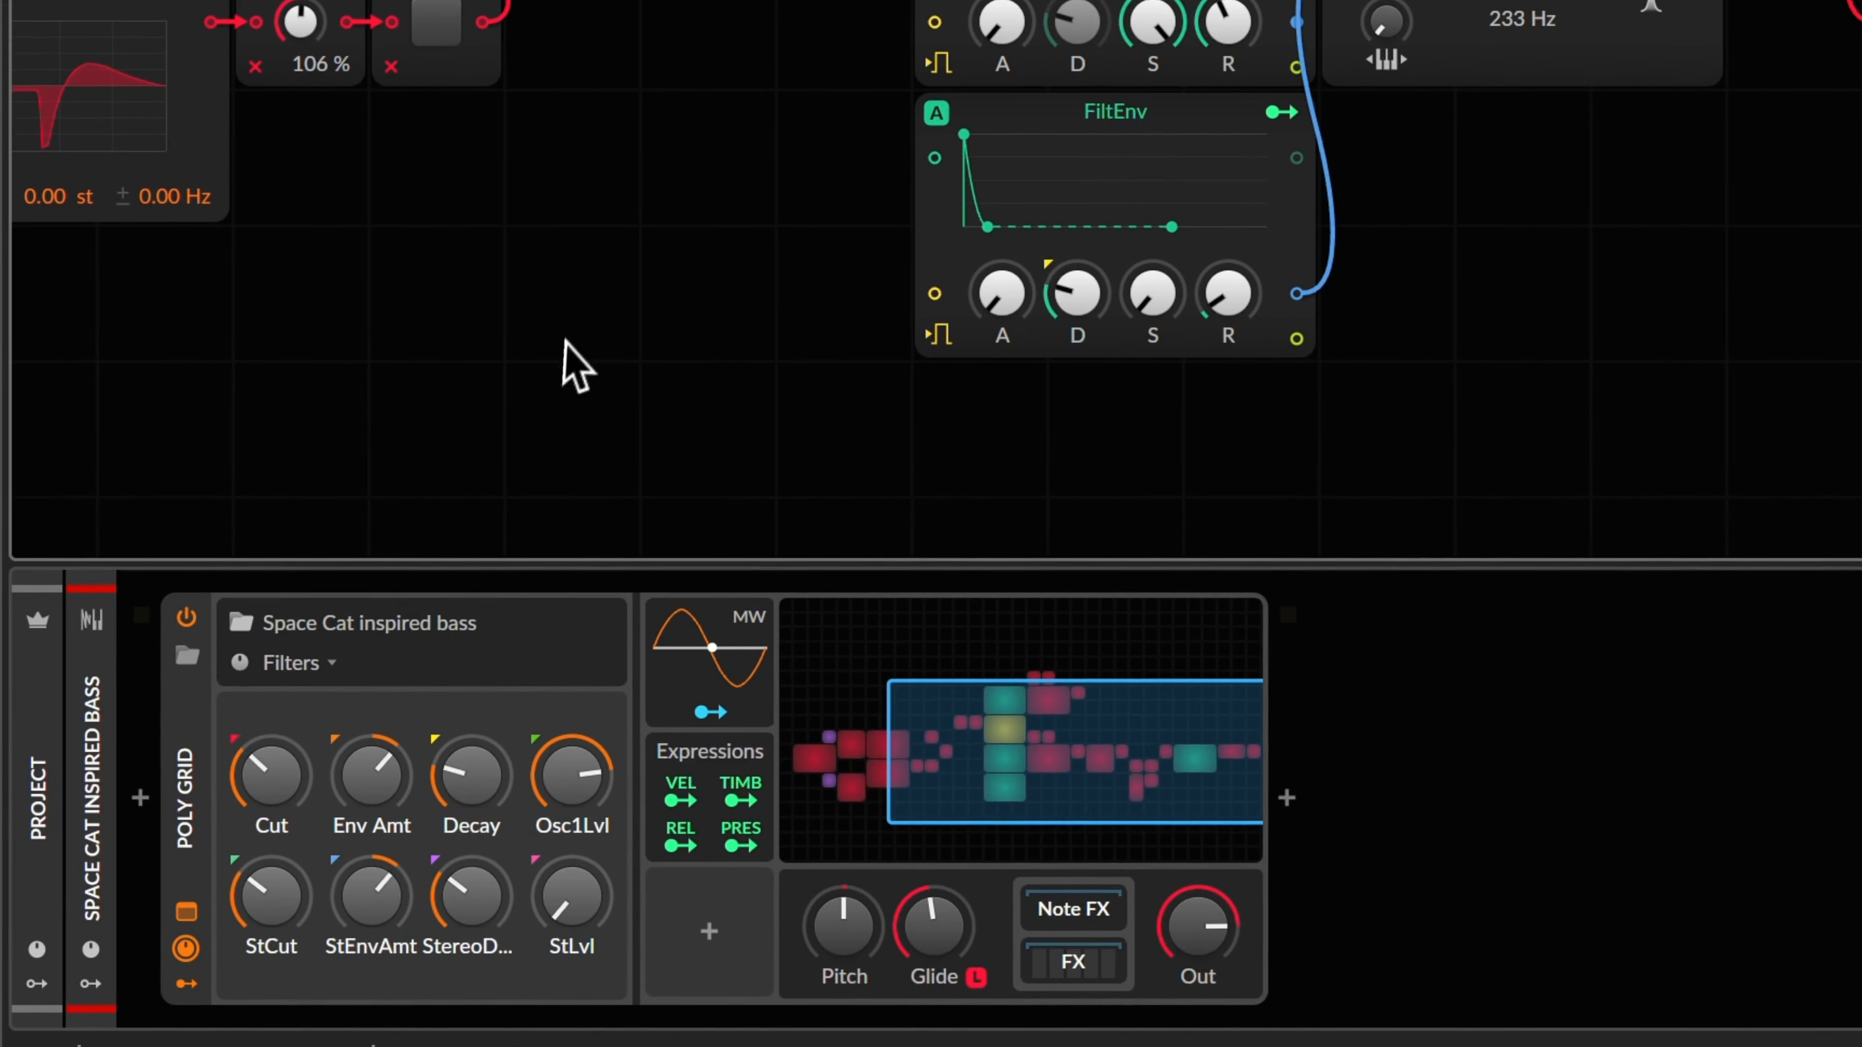
# Step: Show the Shape remote controls and audition the InvSq and InvSaw switches, turning each on and back off
pyautogui.hscroll(-10, 568, 352)
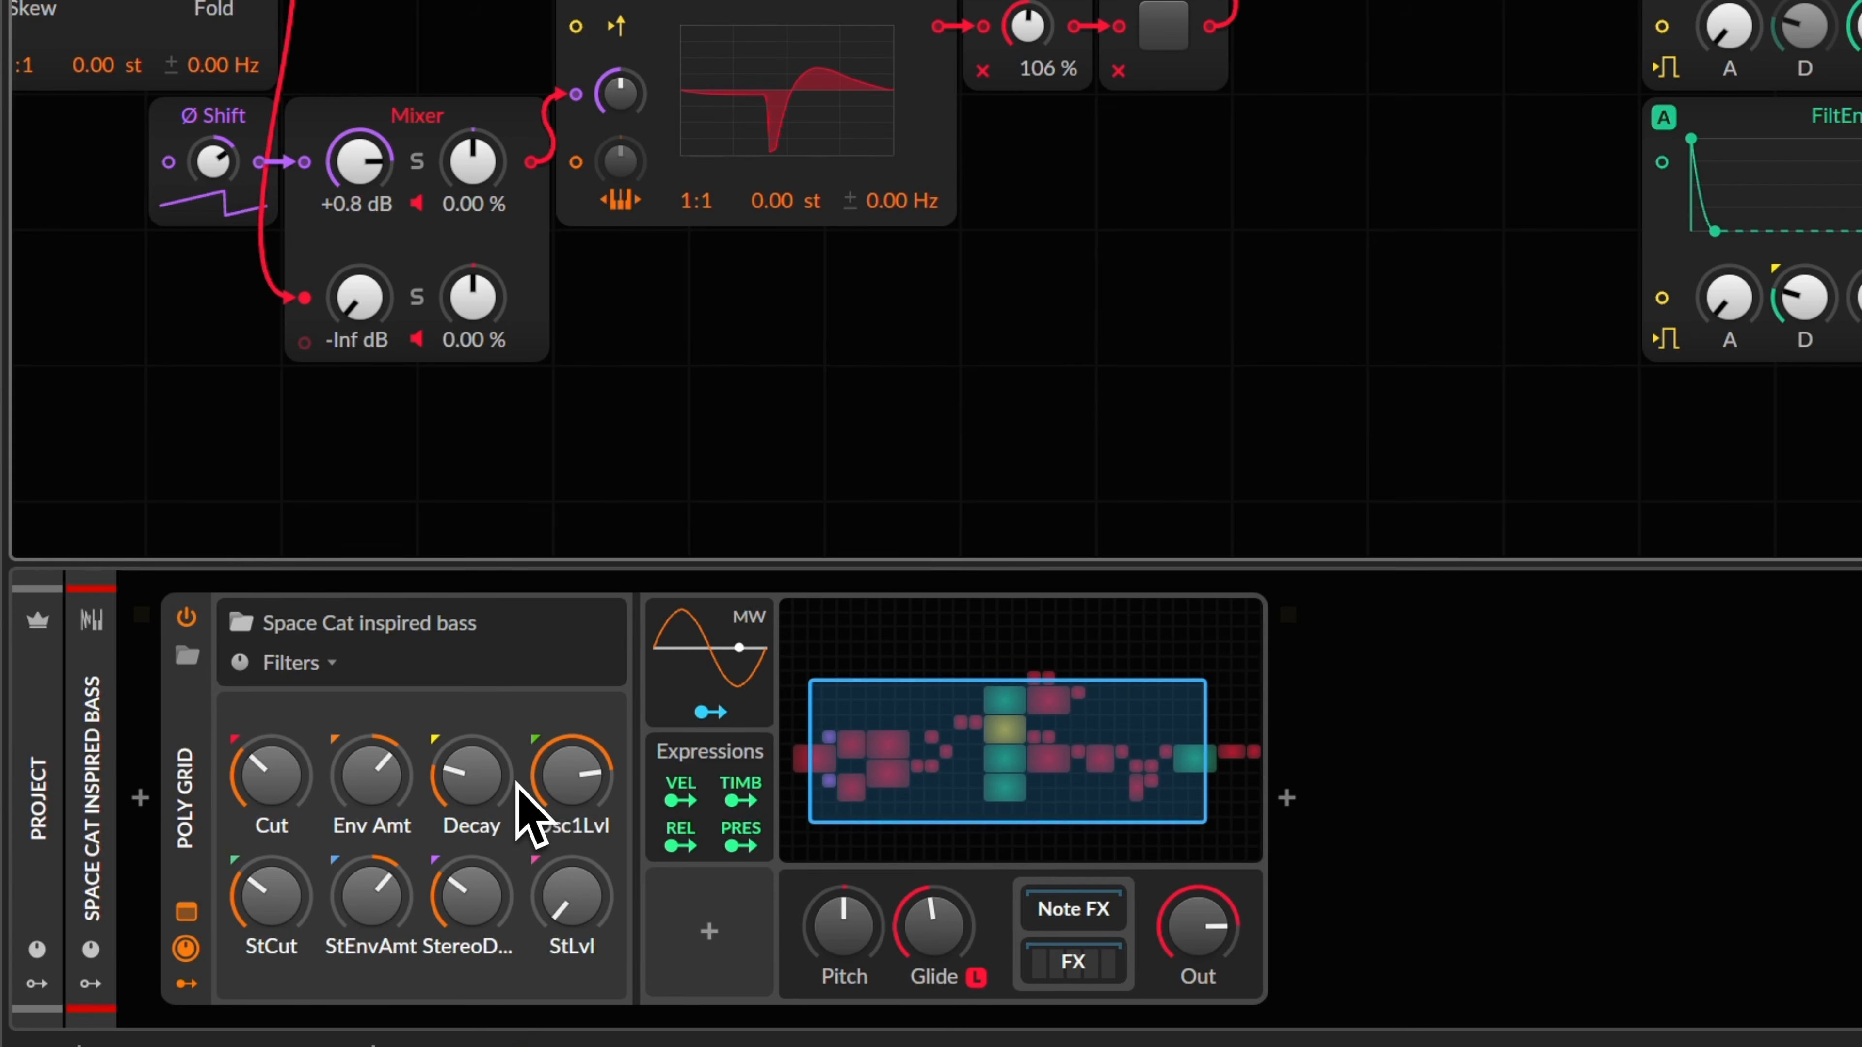
pyautogui.scroll(-1, 516, 781)
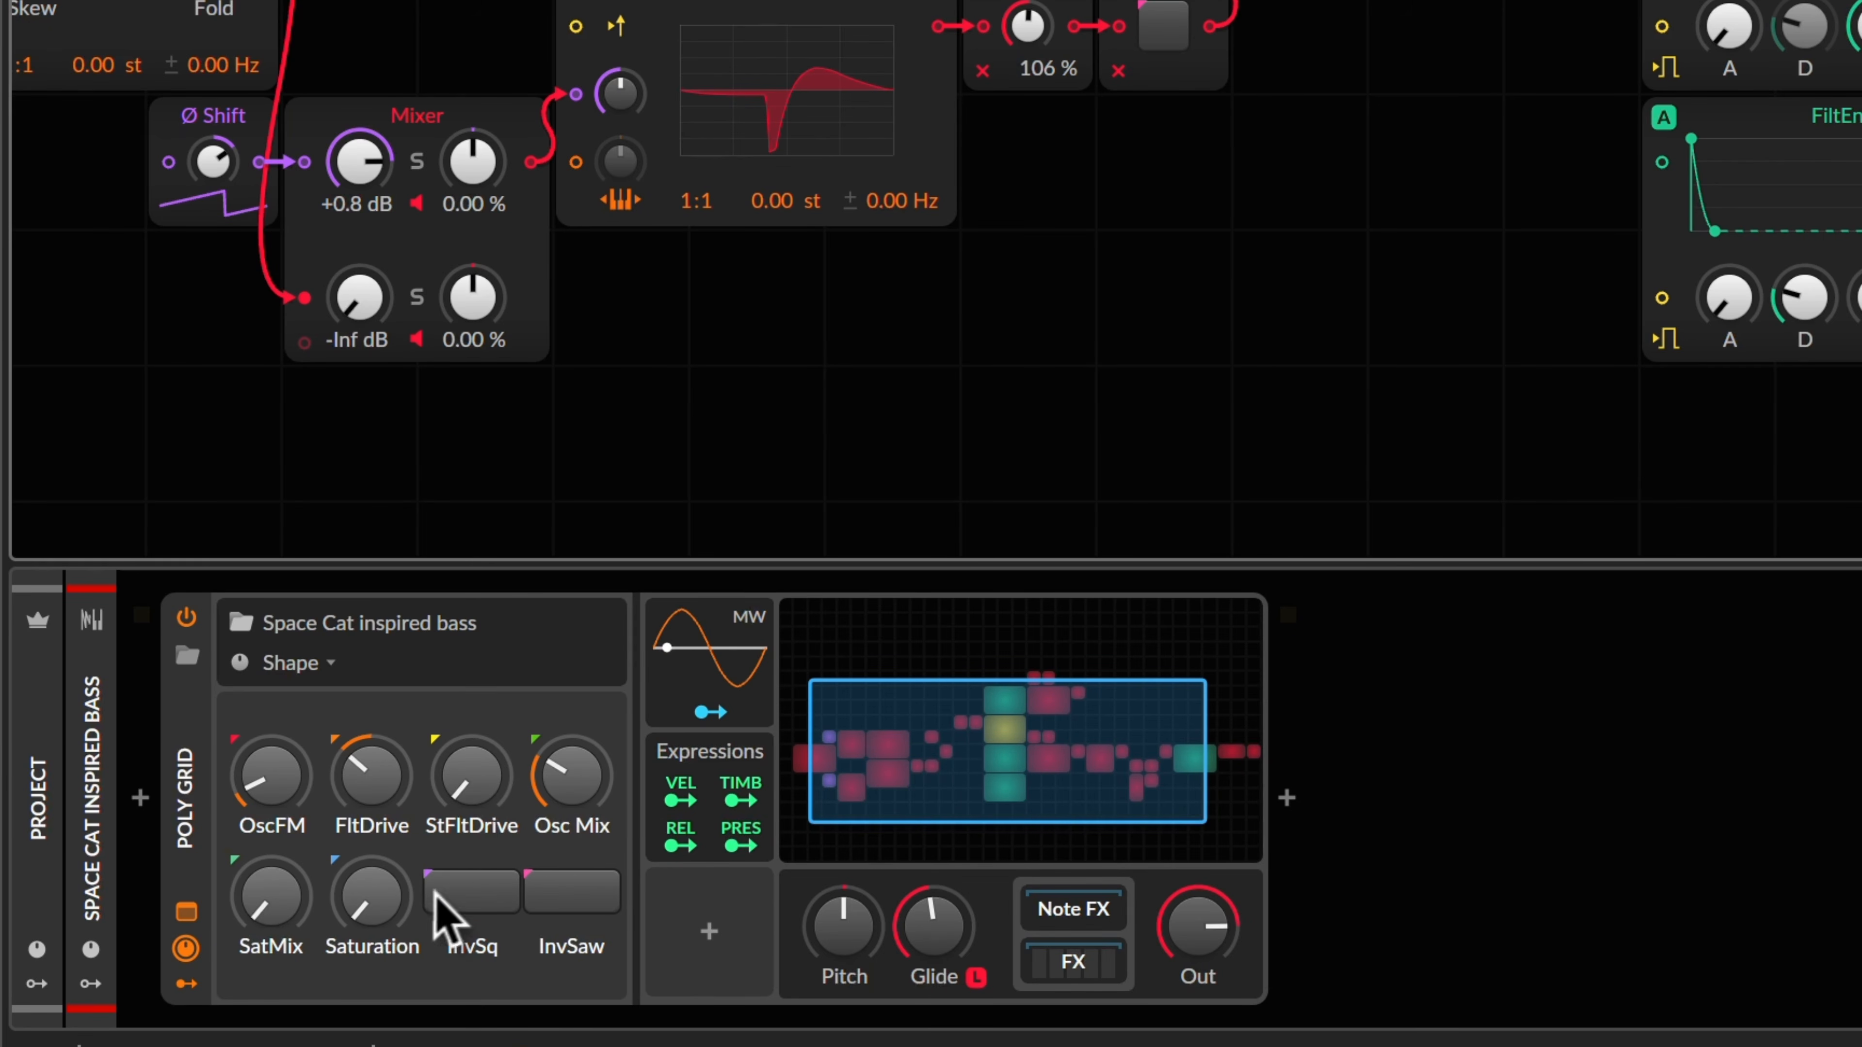
pyautogui.click(469, 892)
pyautogui.click(612, 892)
pyautogui.click(615, 896)
pyautogui.click(476, 890)
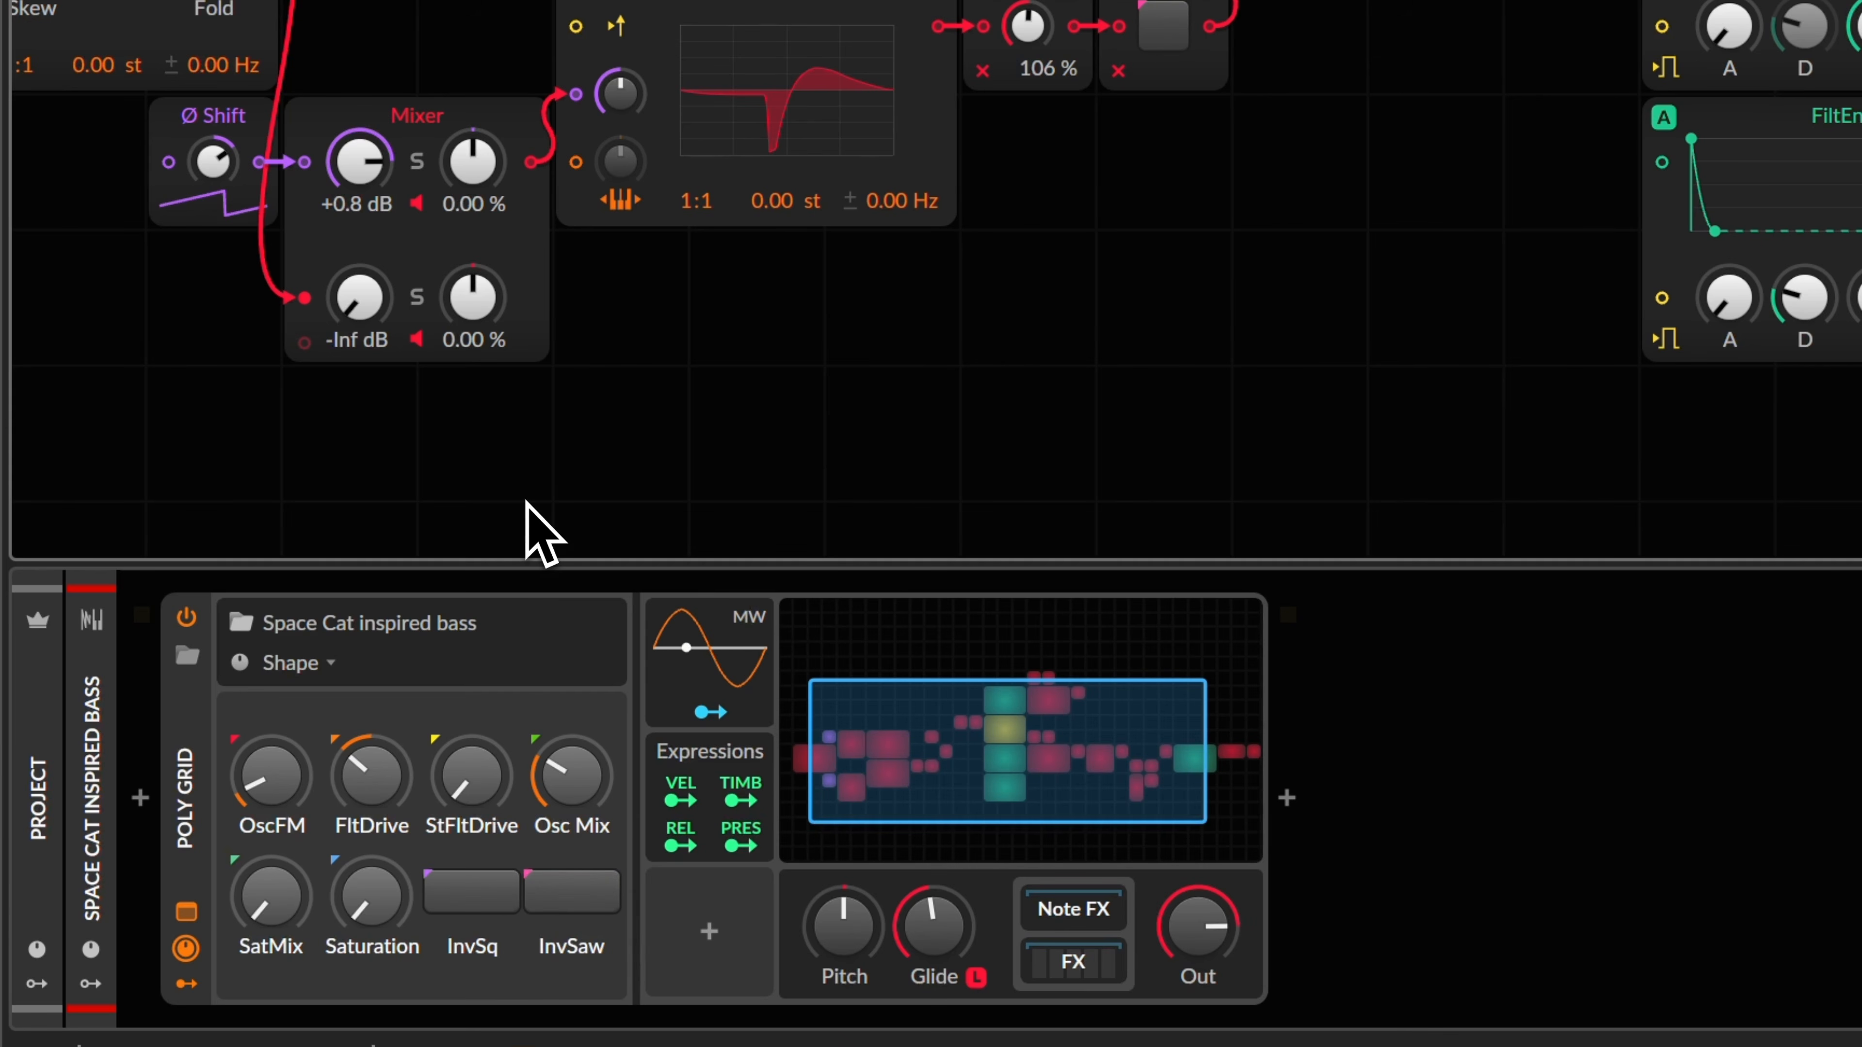
# Step: Show the FX Chain remote controls, expand the synth's FX chain and audition the SC Amount control
pyautogui.press('pagedown')
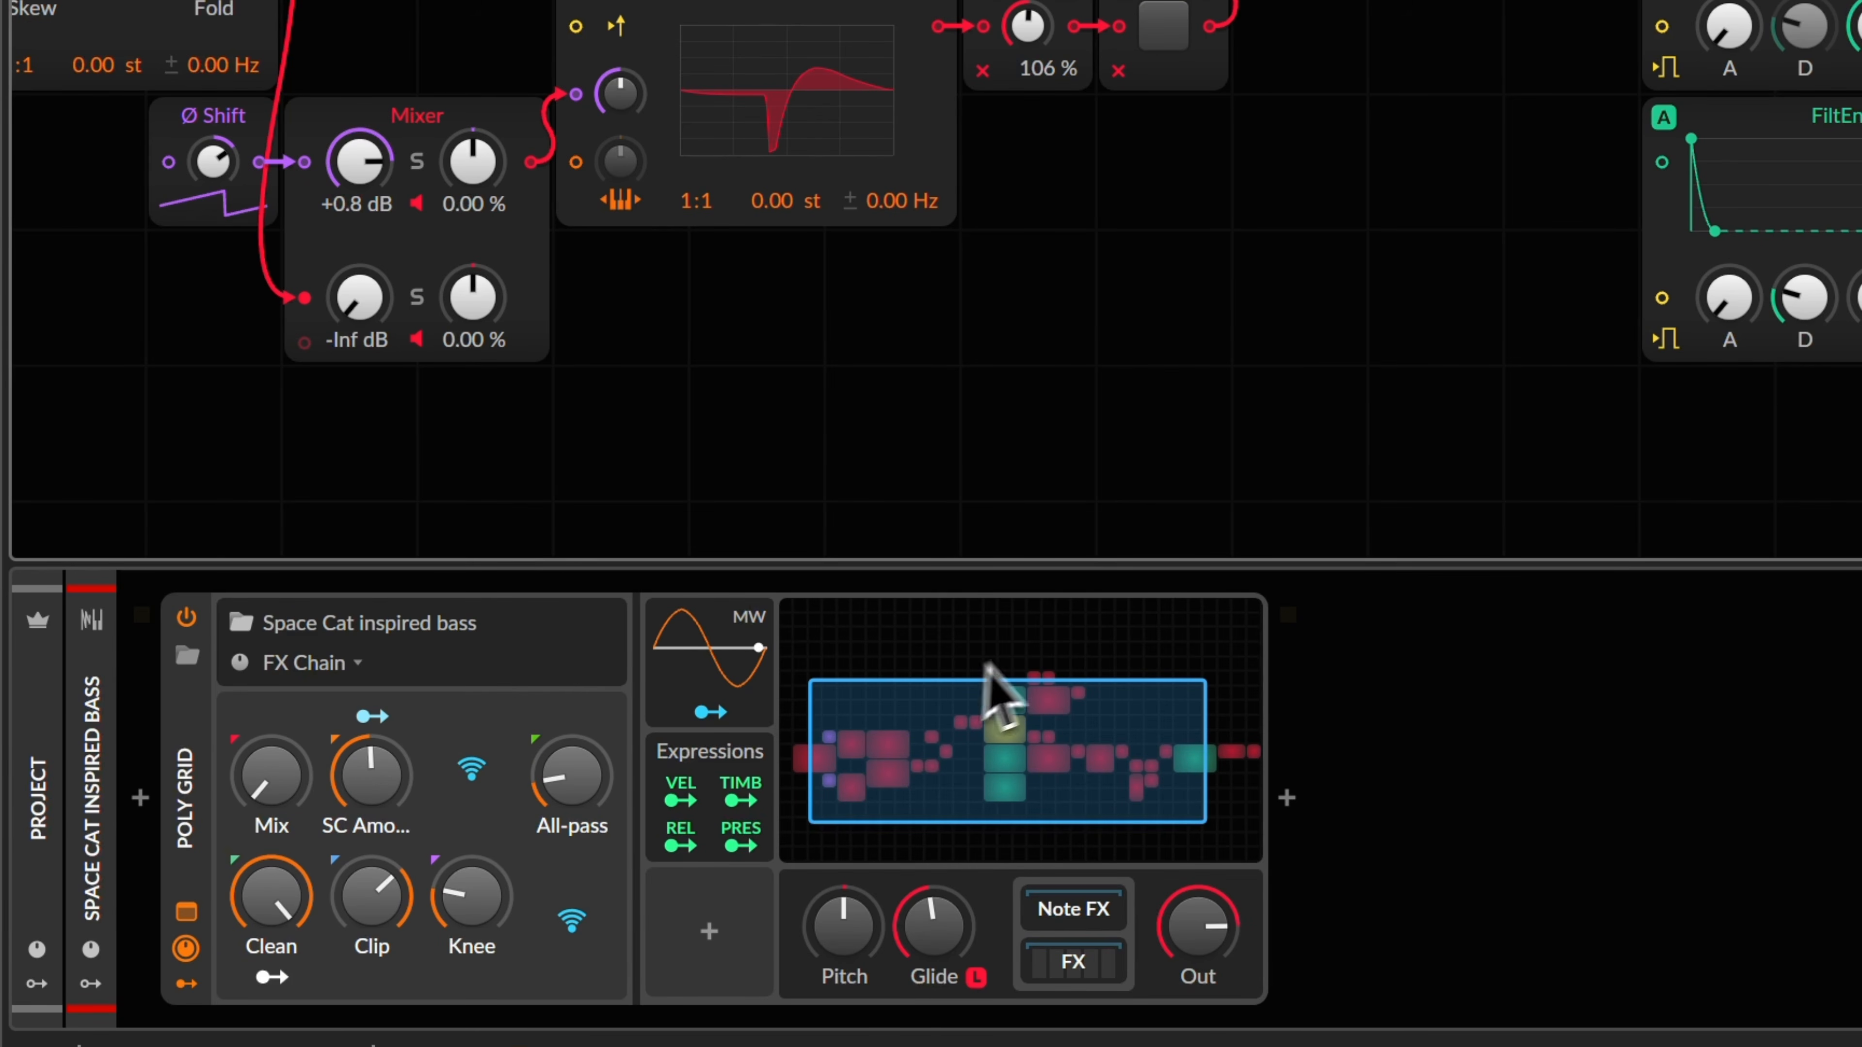
pyautogui.click(1073, 961)
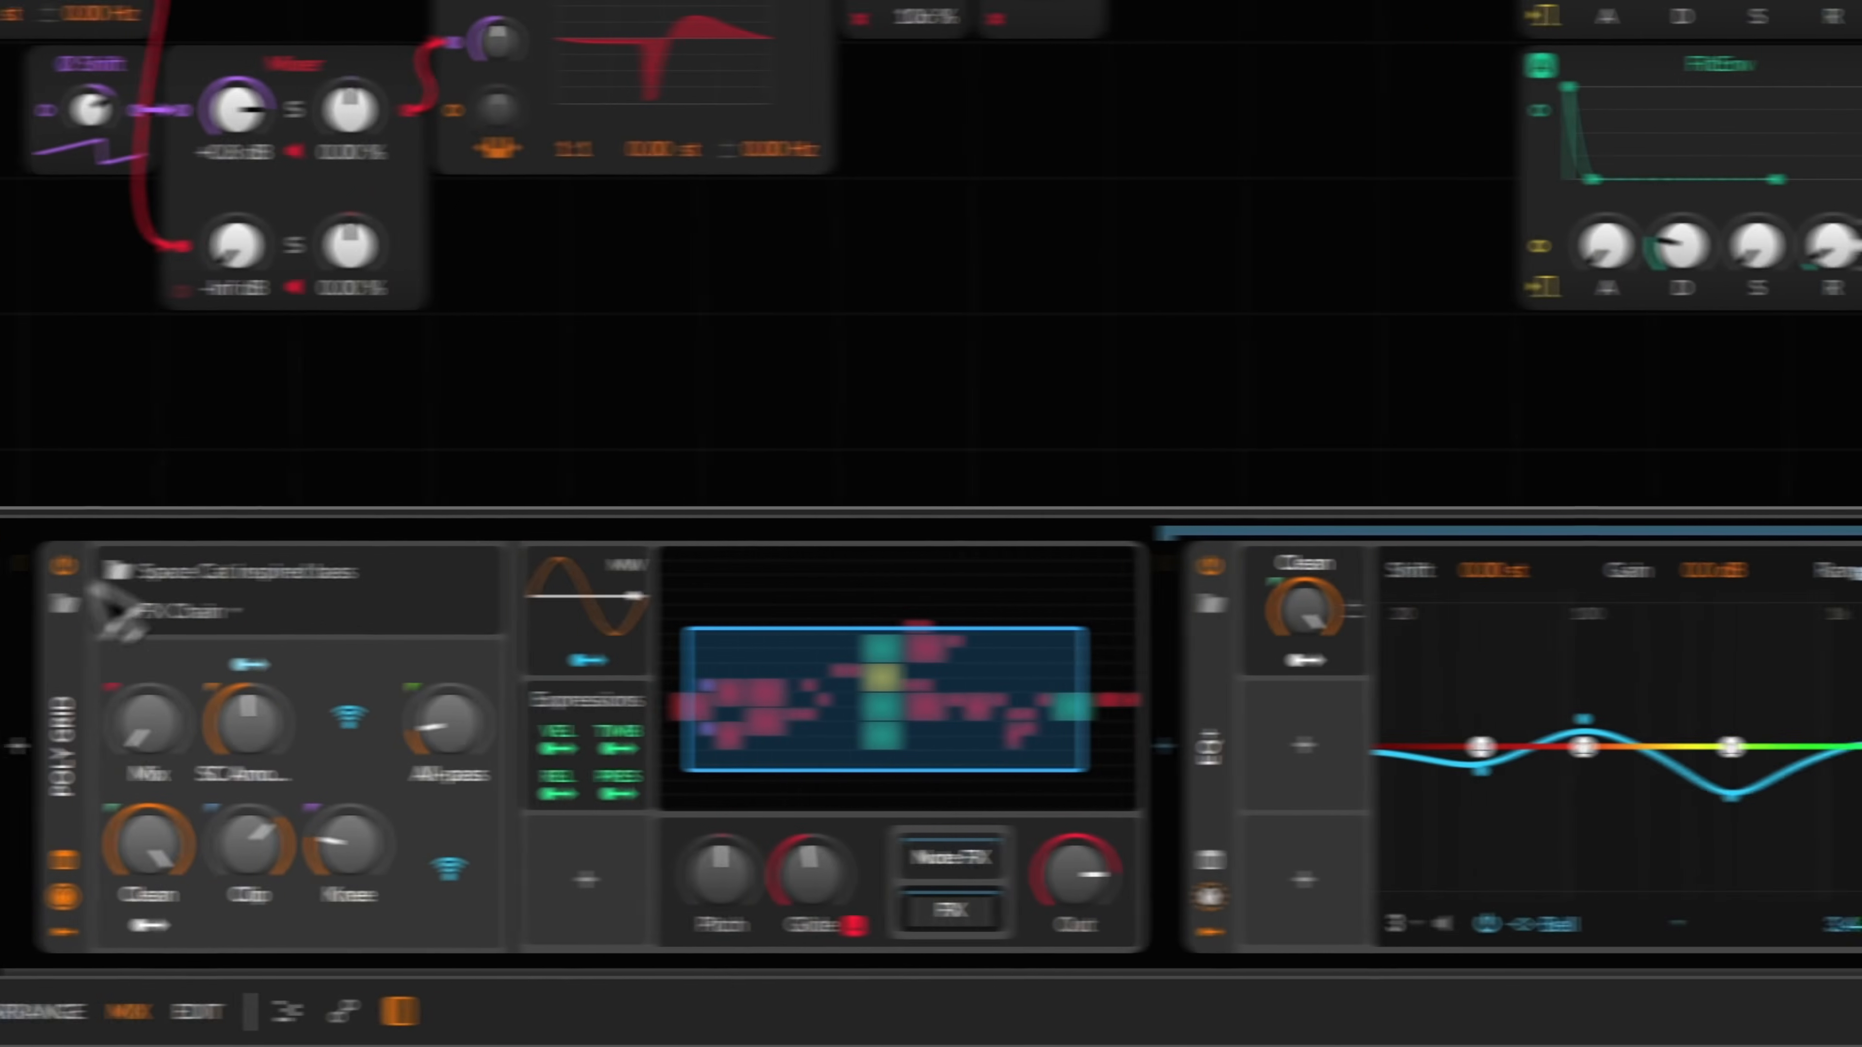
pyautogui.moveTo(355, 729)
pyautogui.mouseDown()
pyautogui.moveTo(370, 668)
pyautogui.moveTo(373, 722)
pyautogui.mouseUp()
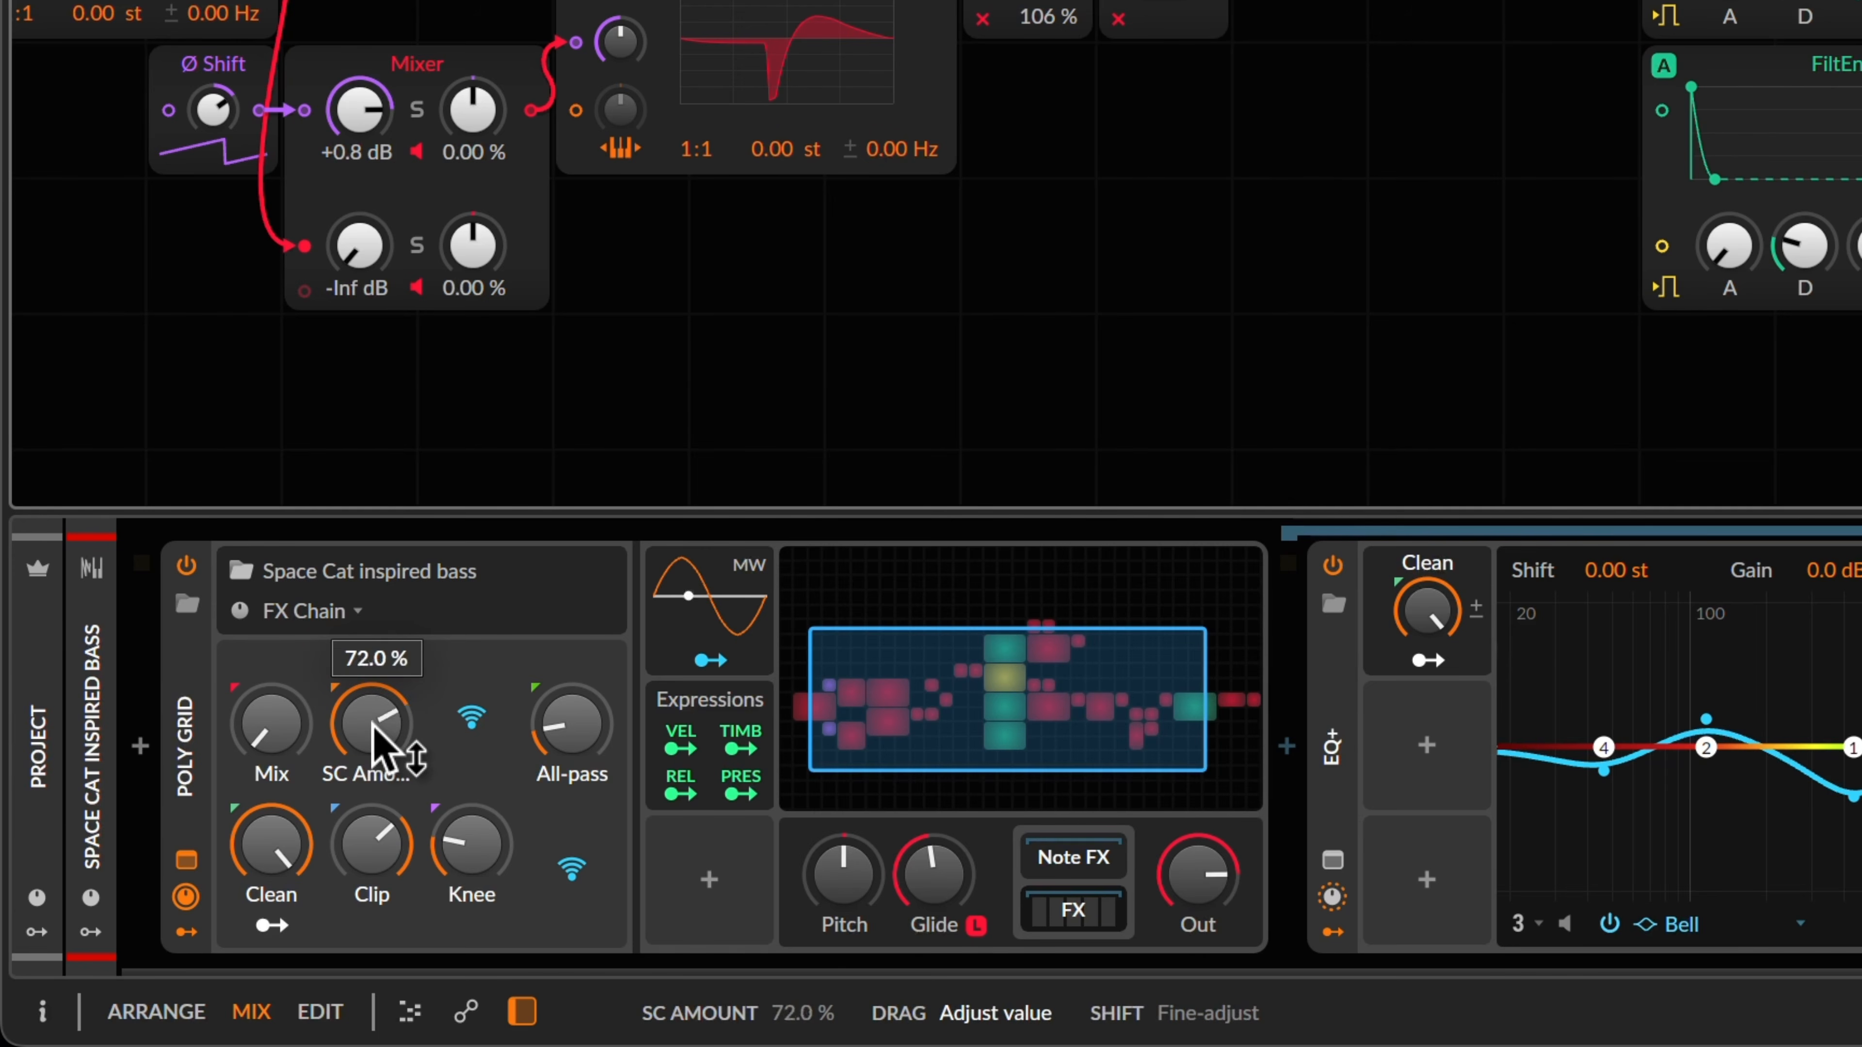
pyautogui.moveTo(375, 726)
pyautogui.mouseDown()
pyautogui.moveTo(379, 741)
pyautogui.moveTo(382, 716)
pyautogui.mouseUp()
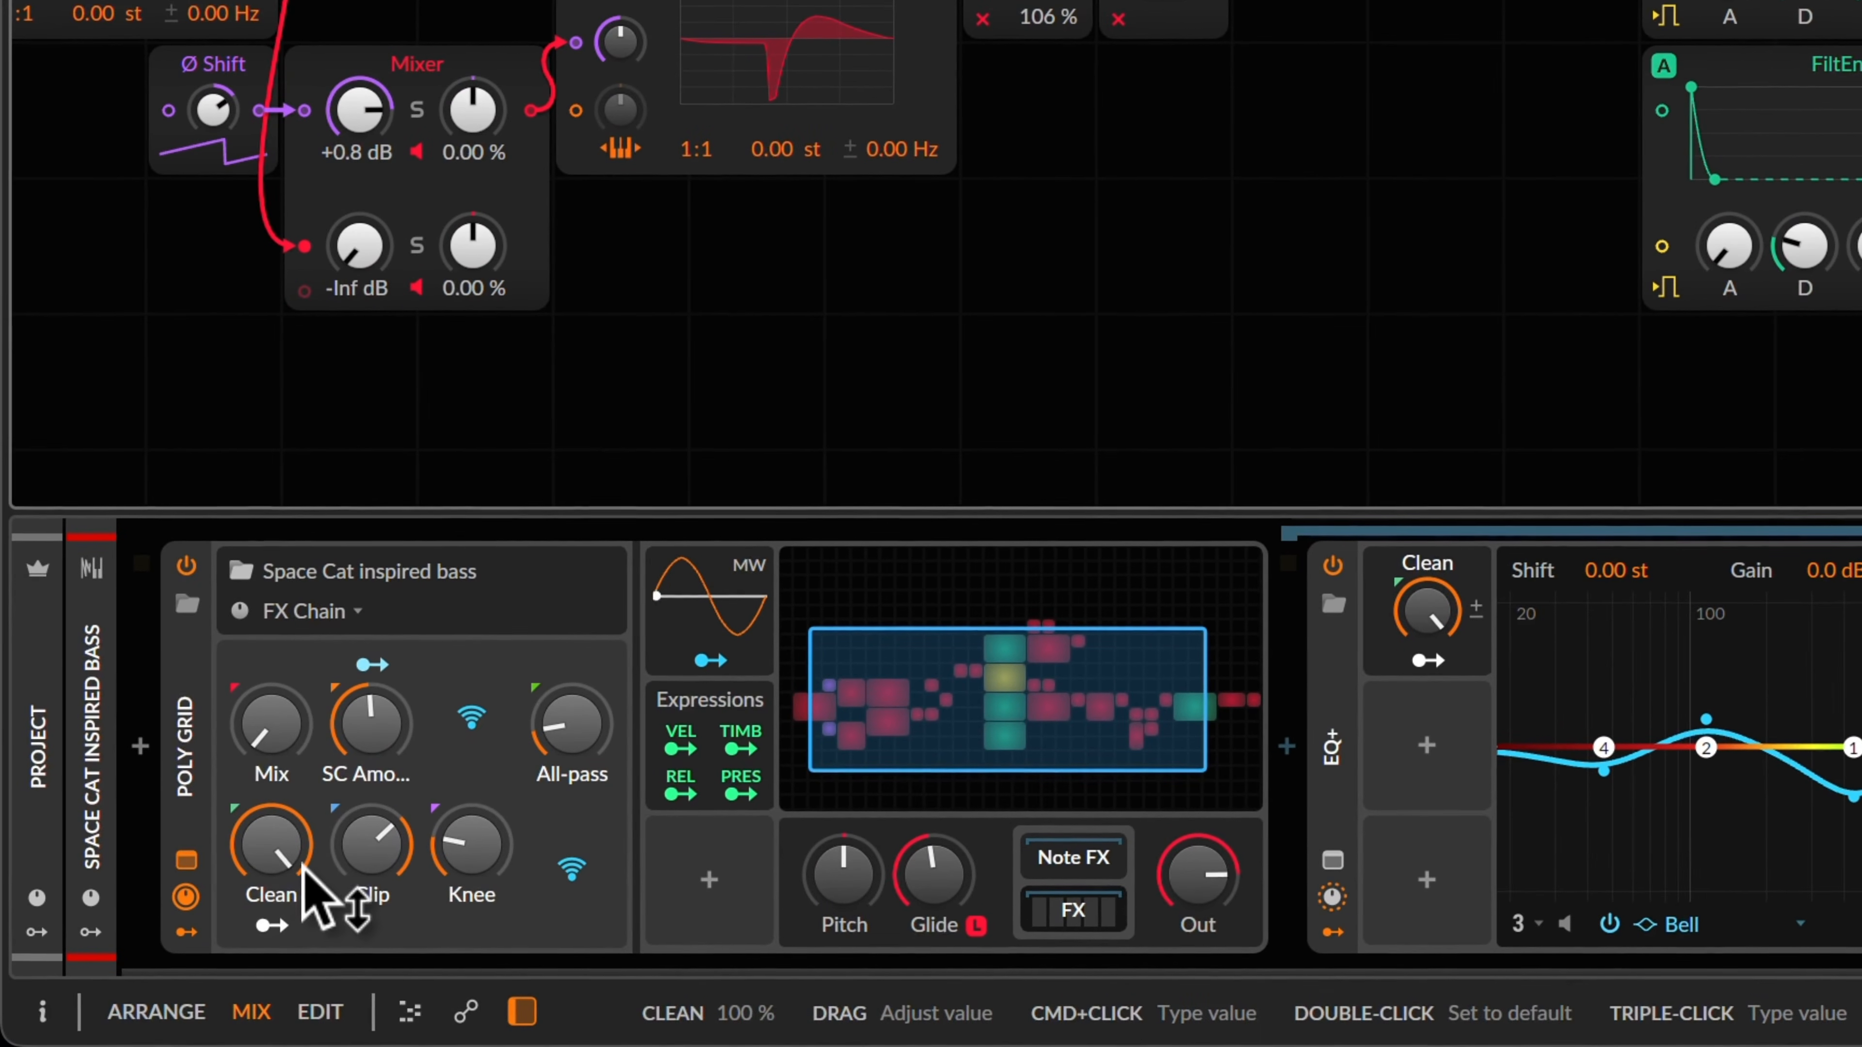
# Step: Audition the Clean control and examine the EQ+, Over and Delay+ devices in the FX chain
pyautogui.moveTo(276, 845)
pyautogui.mouseDown()
pyautogui.moveTo(277, 917)
pyautogui.moveTo(280, 836)
pyautogui.mouseUp()
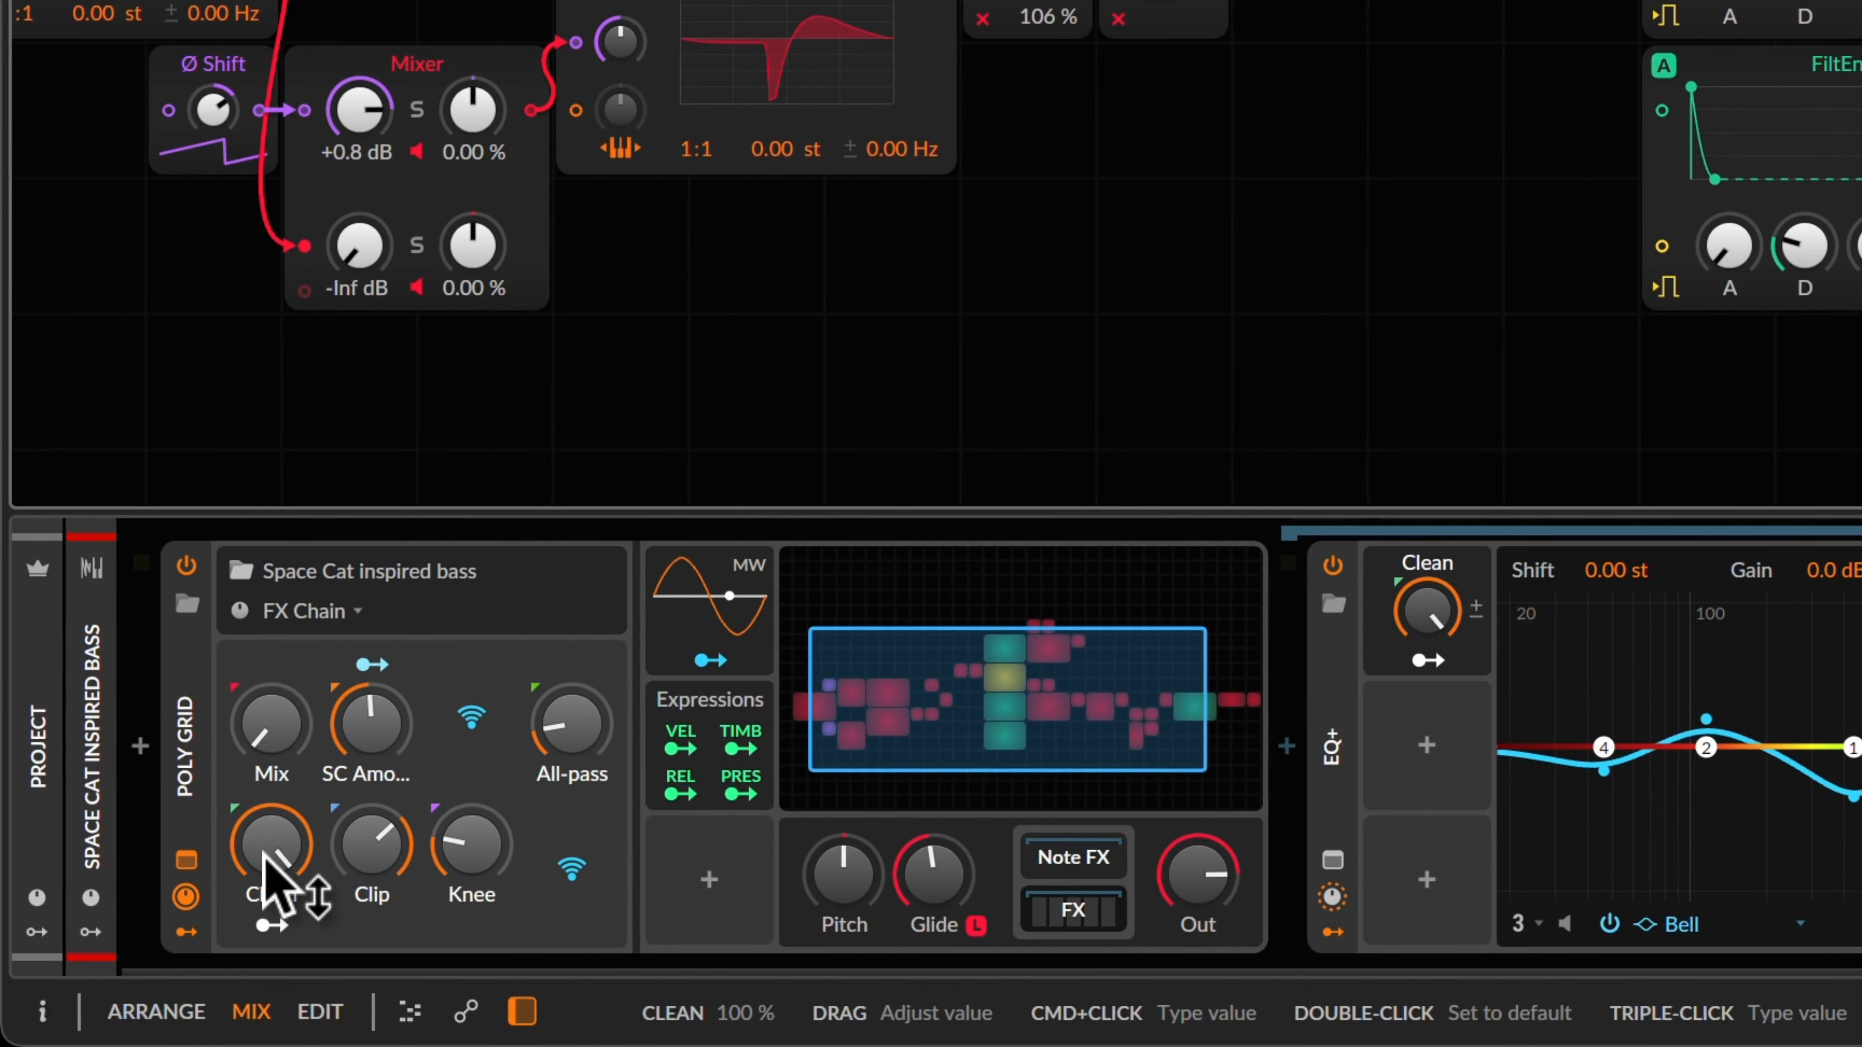
pyautogui.moveTo(265, 857); pyautogui.dragTo(268, 859)
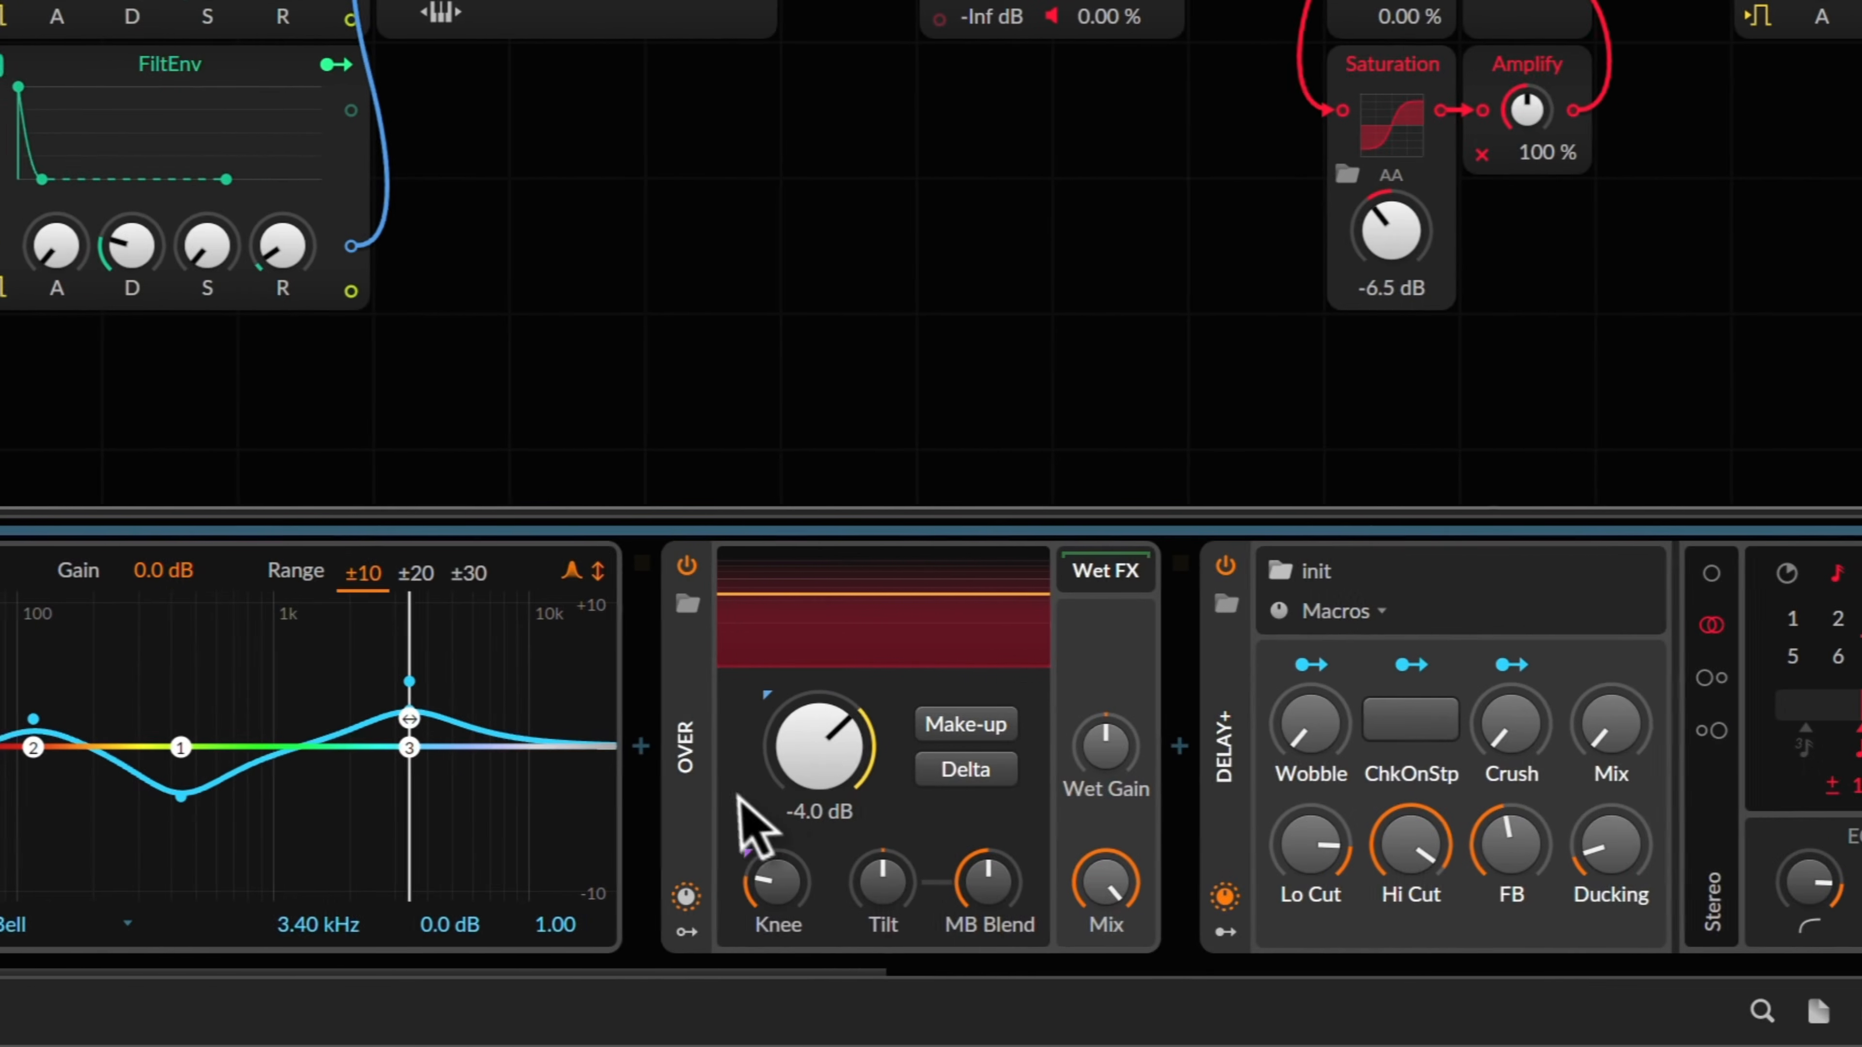
pyautogui.click(1148, 767)
pyautogui.hscroll(5, 1154, 772)
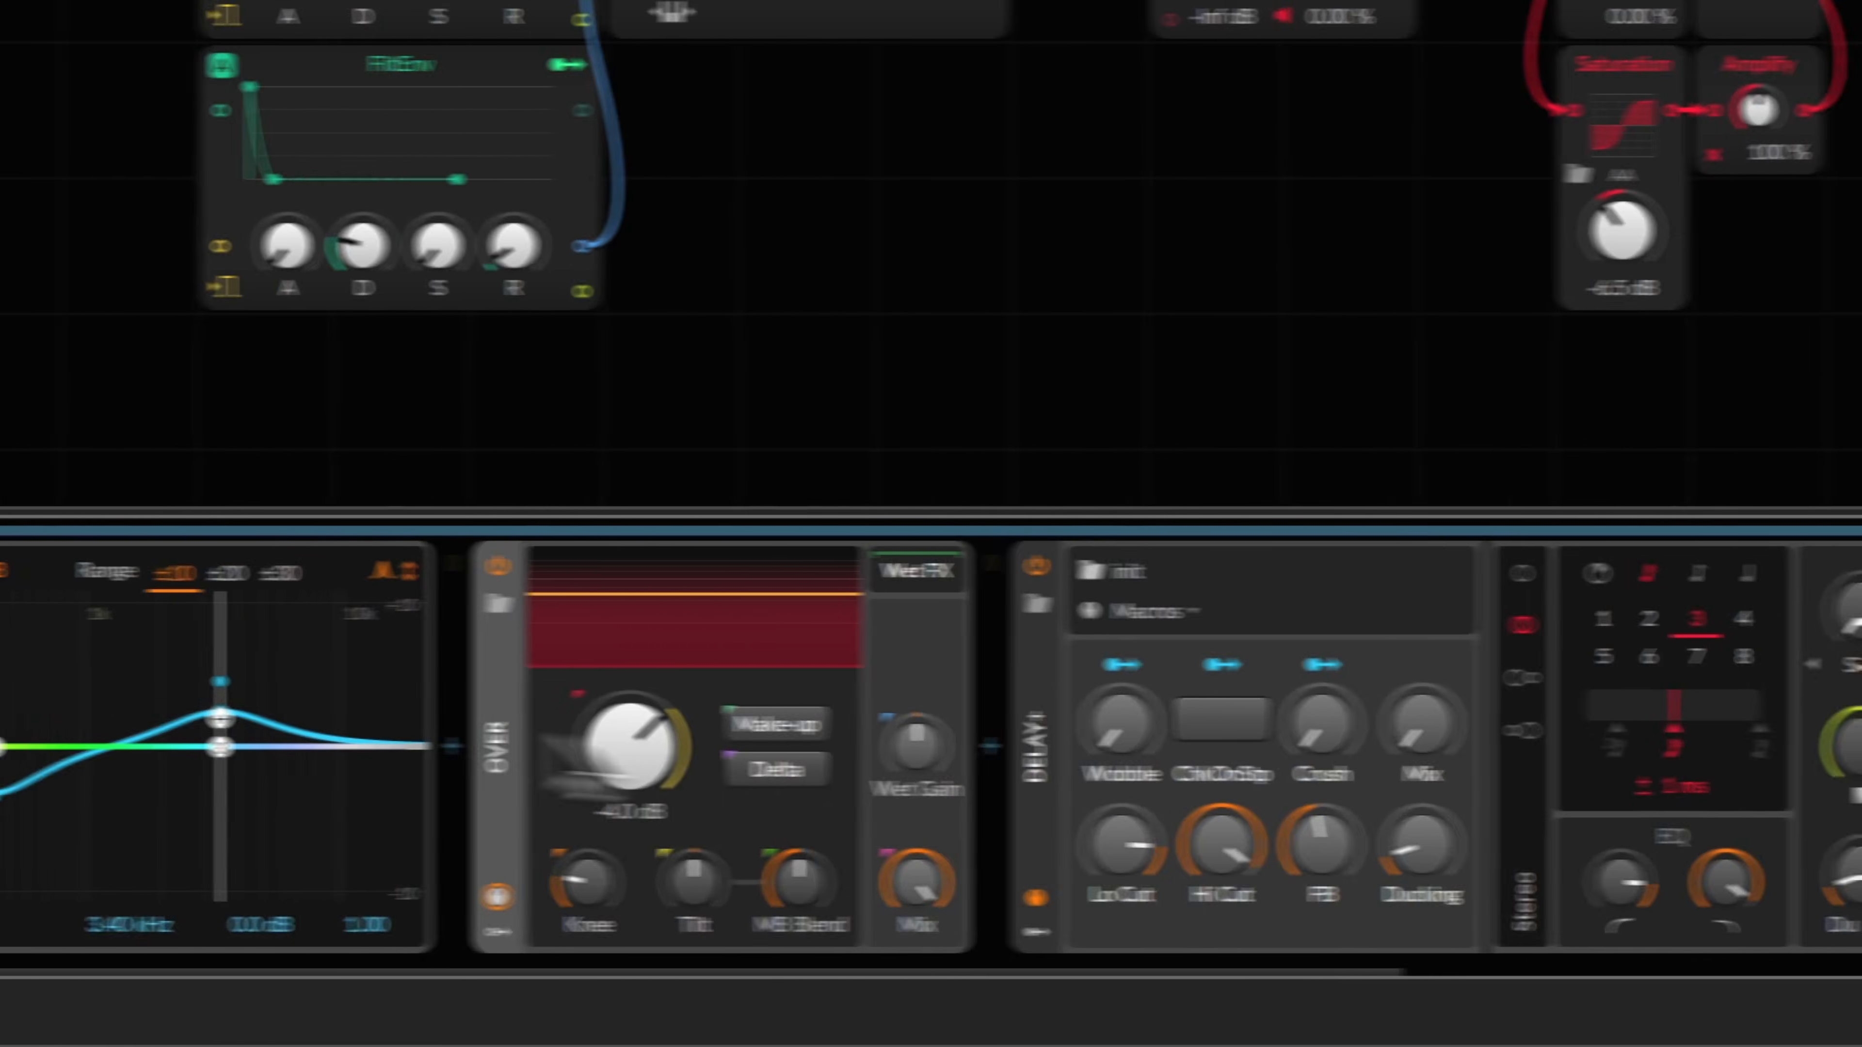
pyautogui.hscroll(-5, 689, 792)
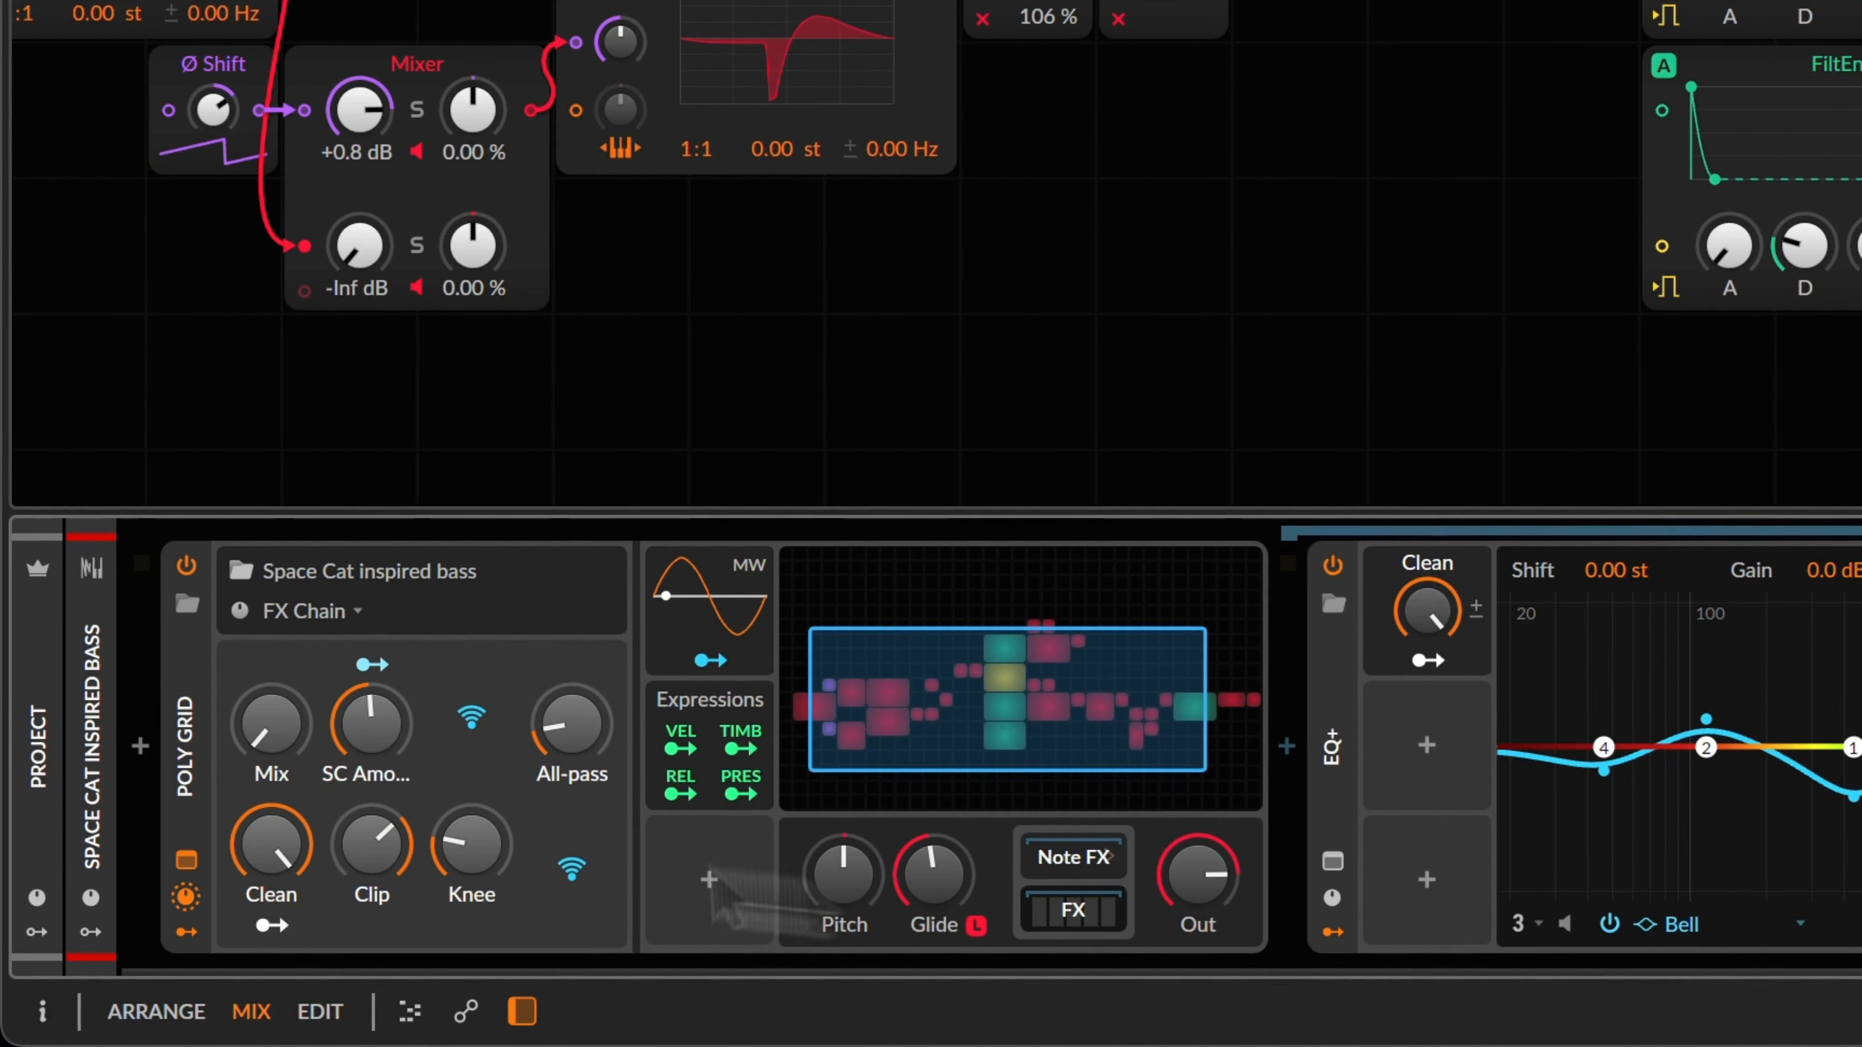
# Step: Collapse the synth's FX chain and close the grid editor to return to the mixer view
pyautogui.click(187, 770)
pyautogui.click(1090, 896)
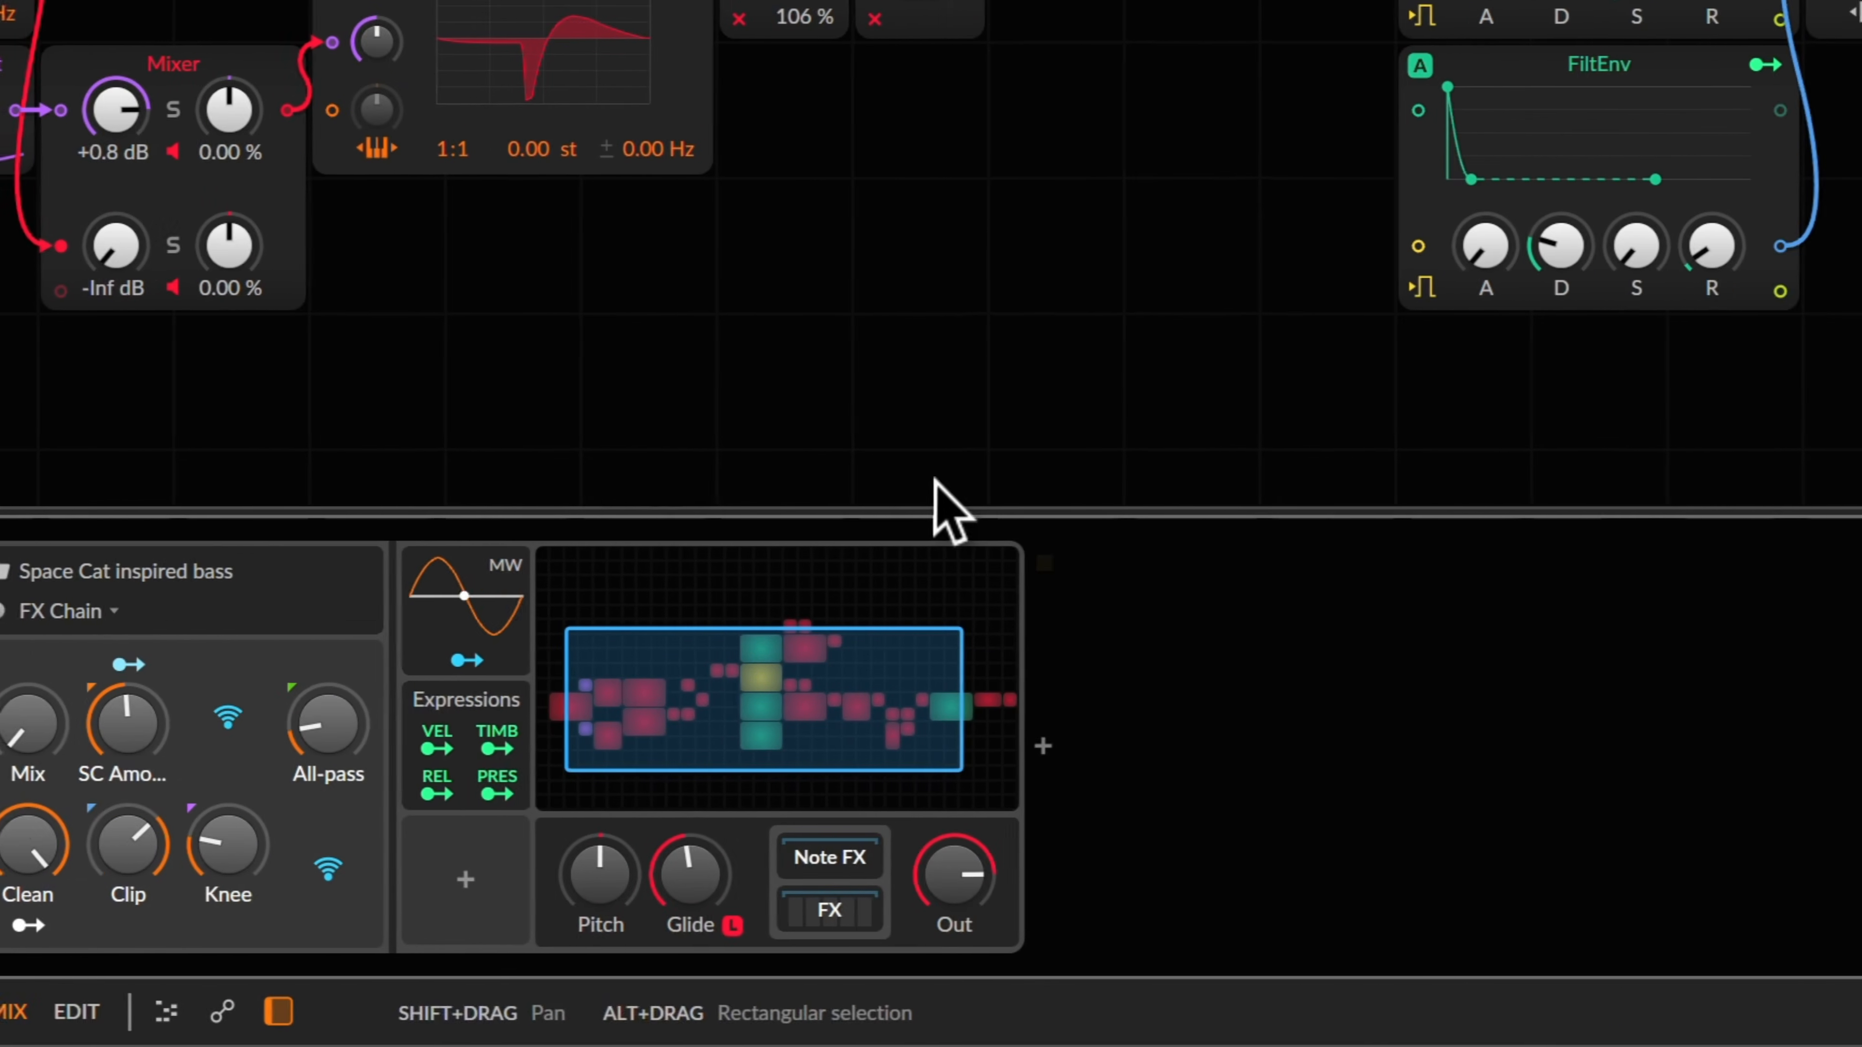
pyautogui.press('Escape')
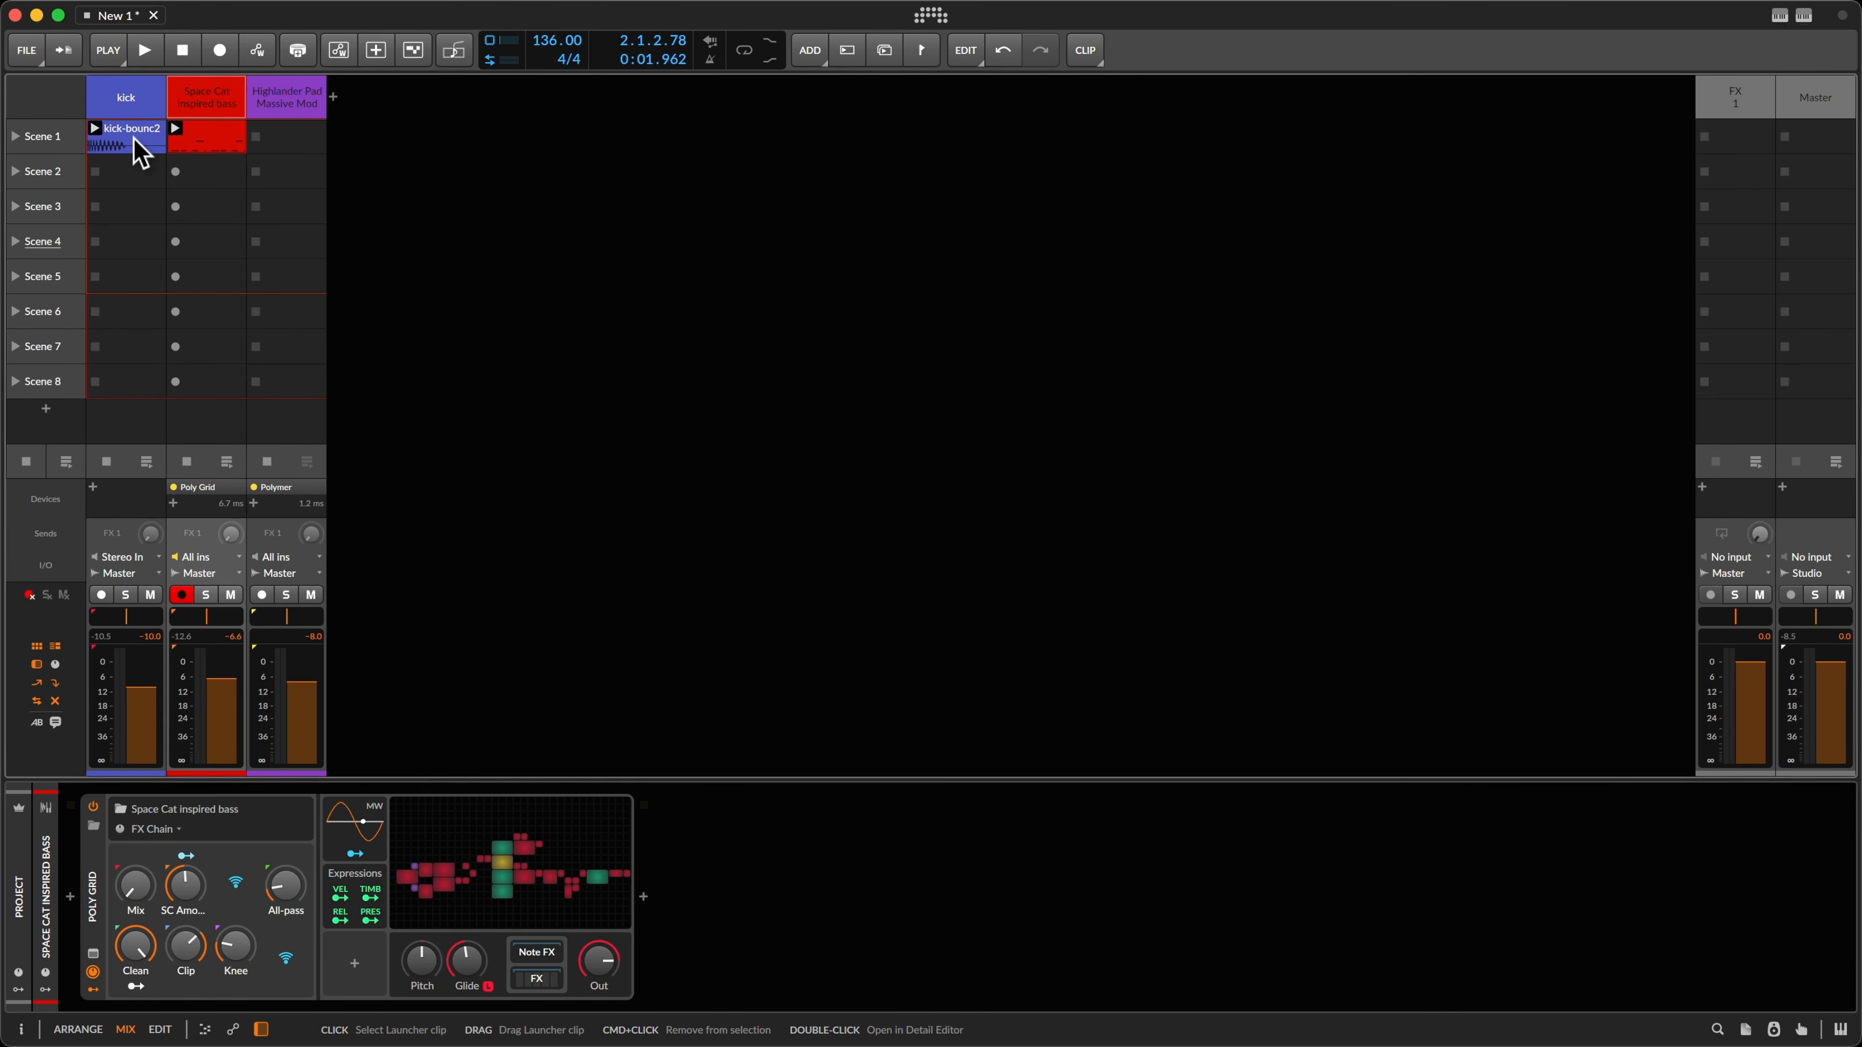
# Step: Select the Space Cat inspired bass track and start playback to hear it with the kick
pyautogui.click(166, 107)
pyautogui.click(175, 115)
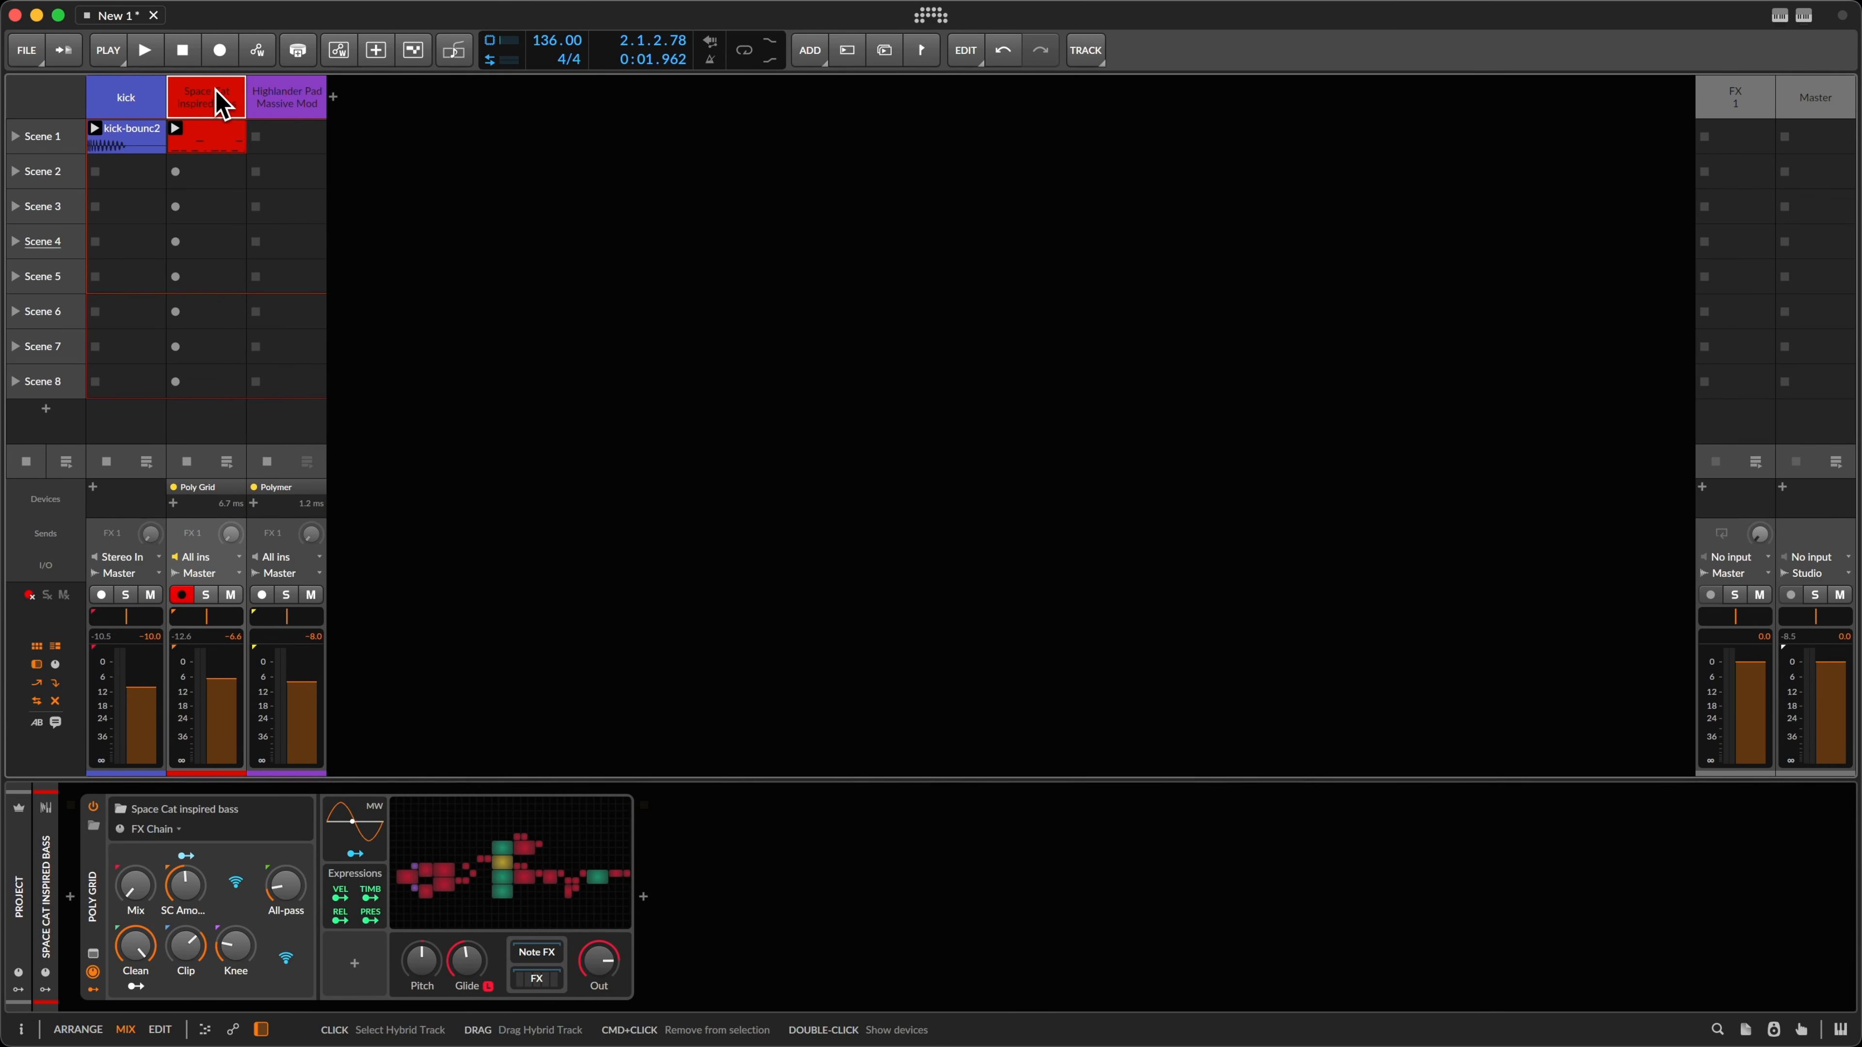
pyautogui.press('space')
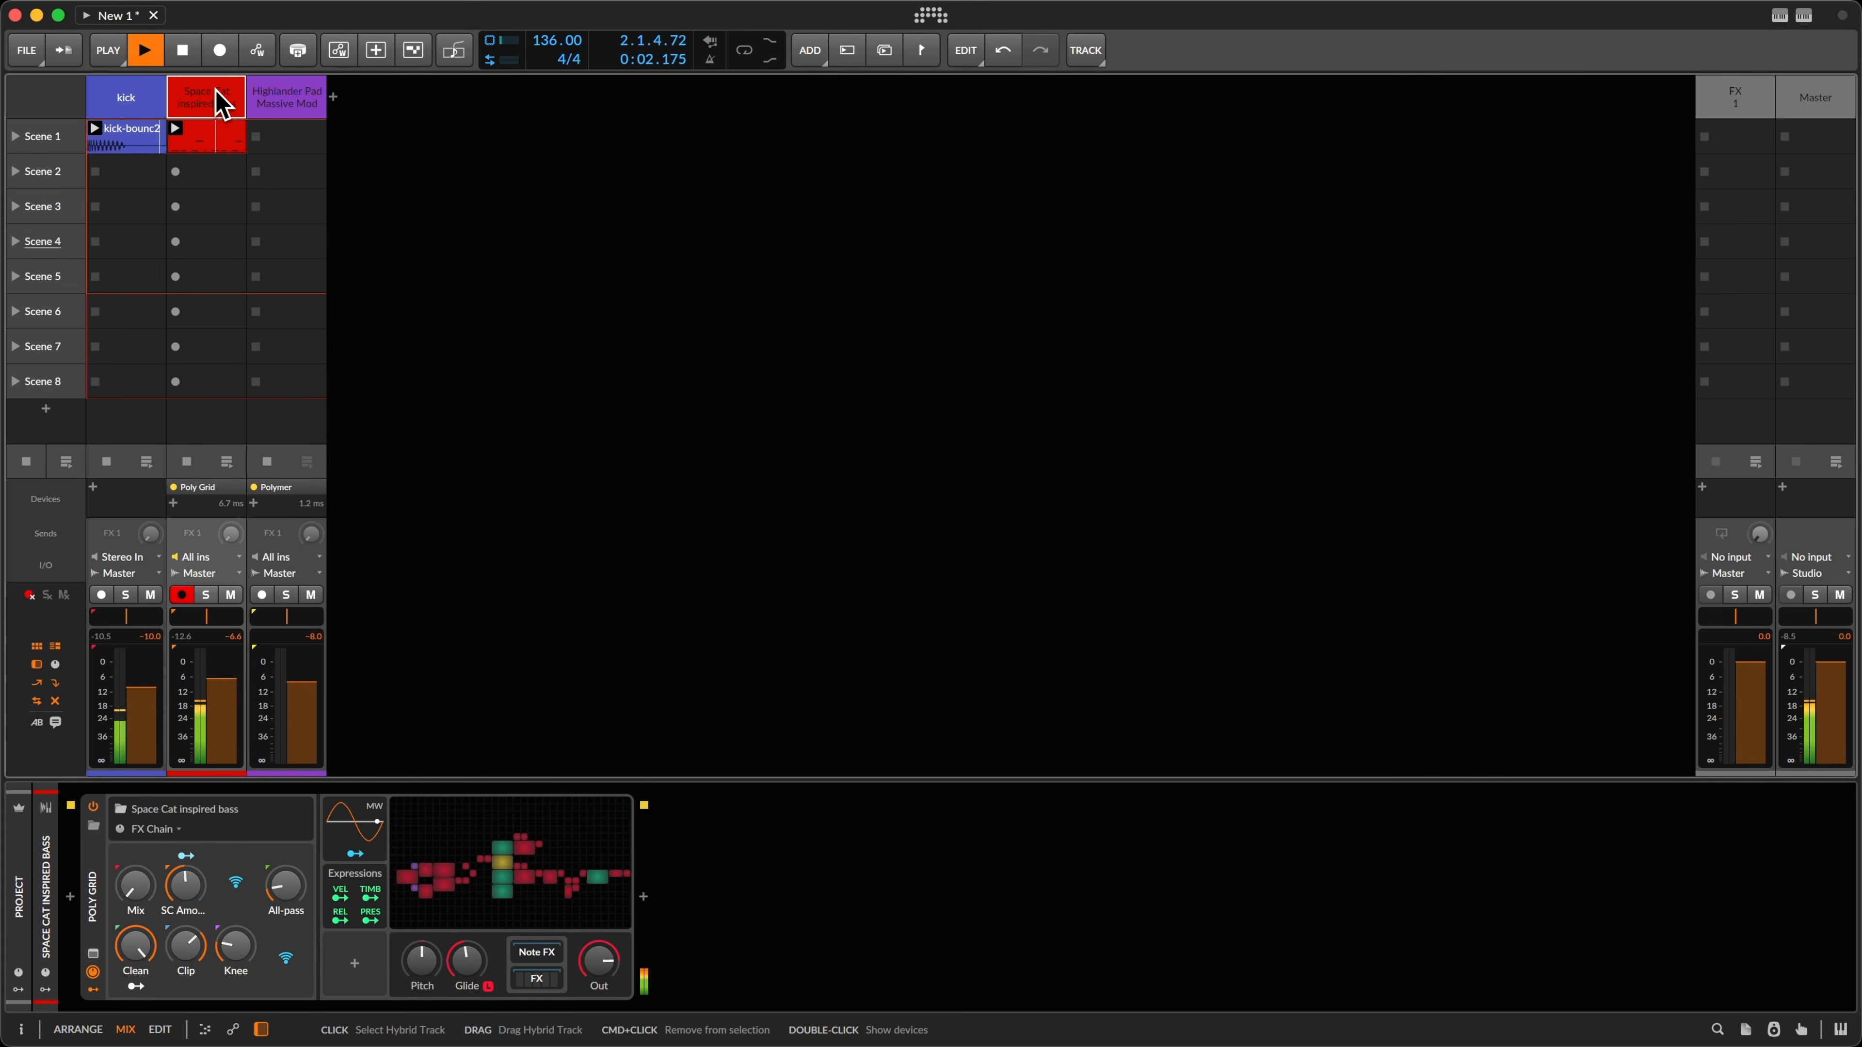
# Step: Select the Highlander Pad Massive Mod track during playback, stop the transport and reselect the Space Cat inspired bass track
pyautogui.click(283, 110)
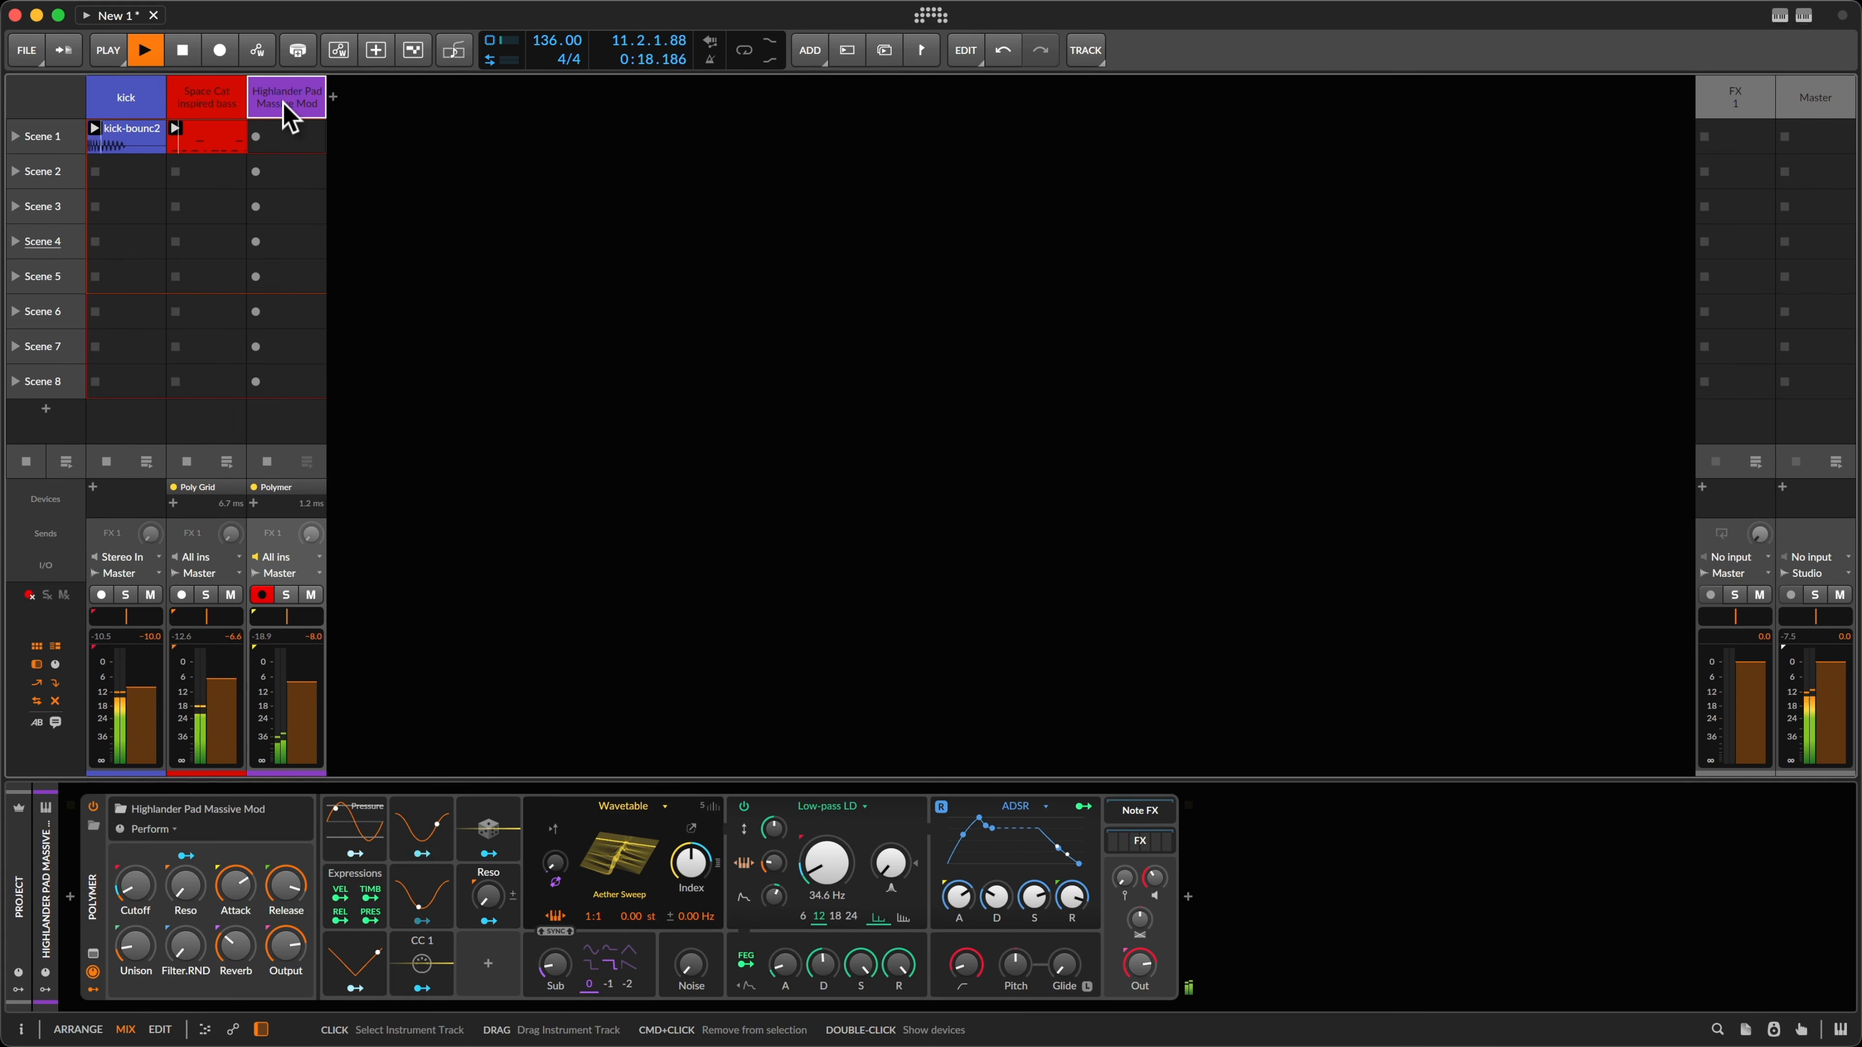
pyautogui.press('space')
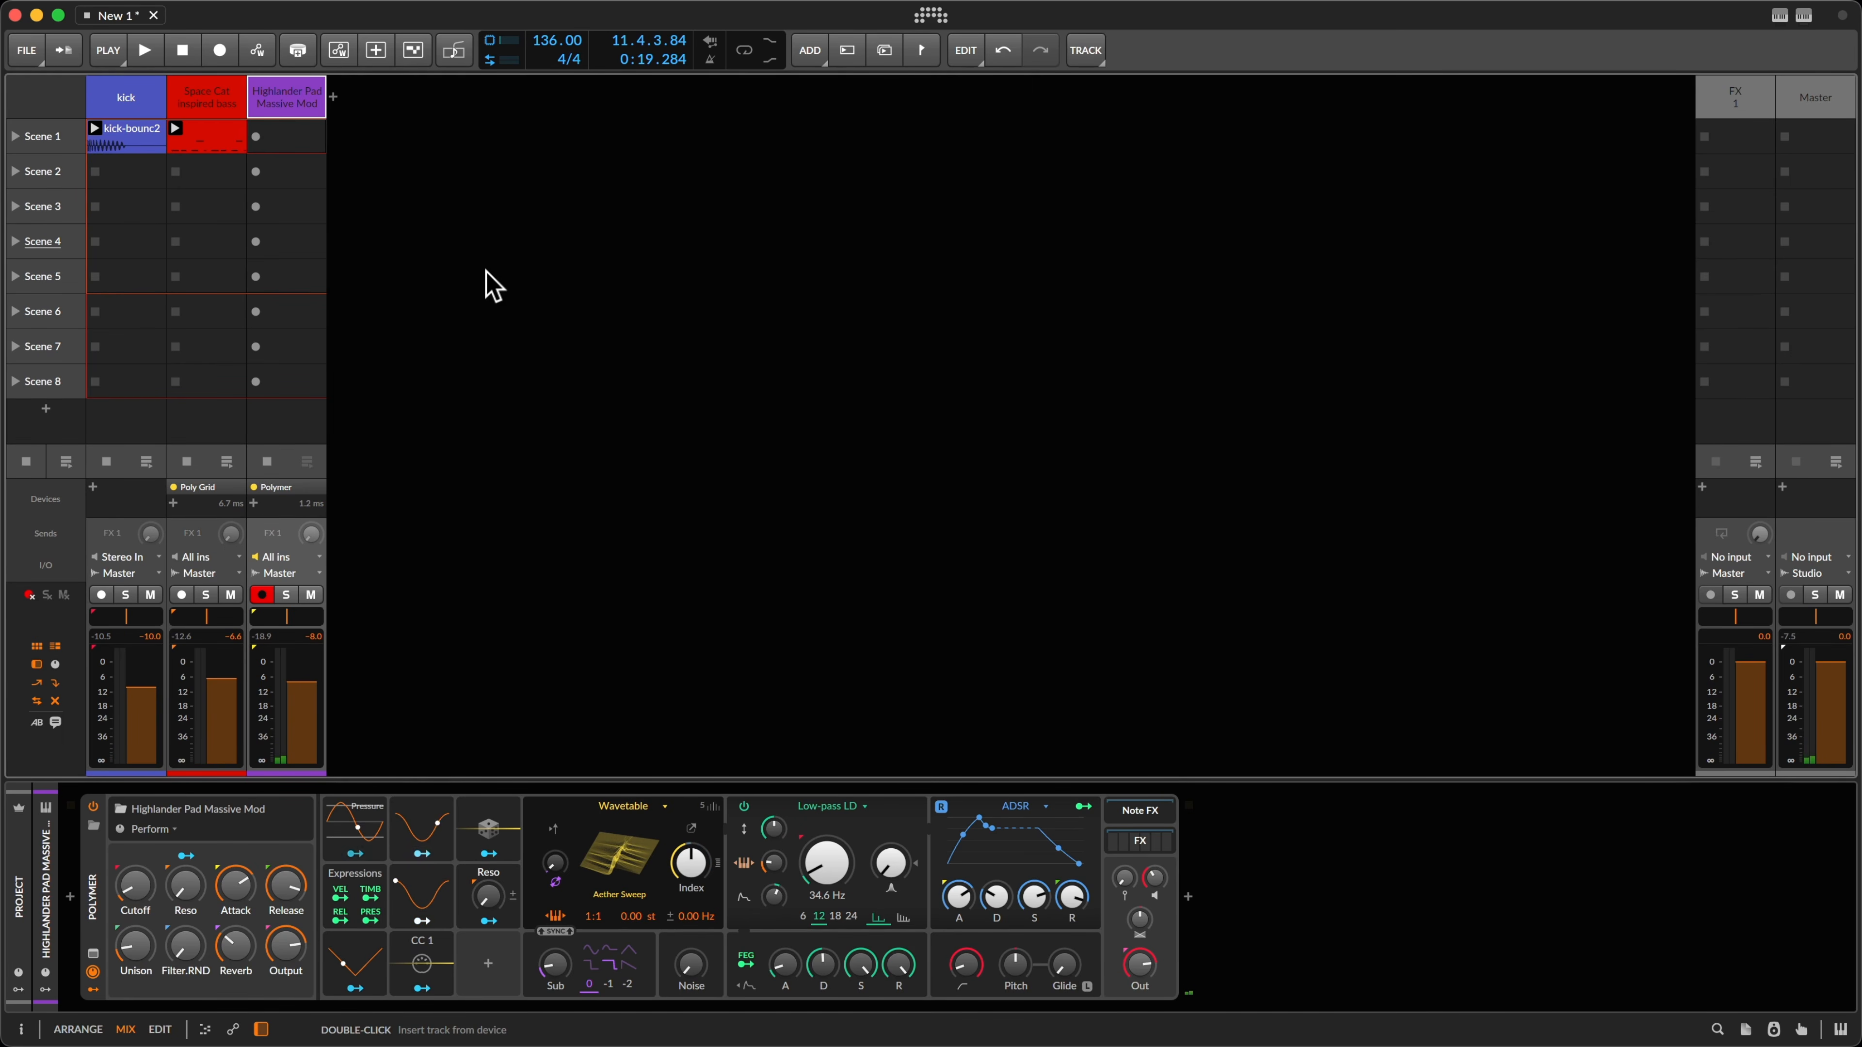
pyautogui.click(195, 92)
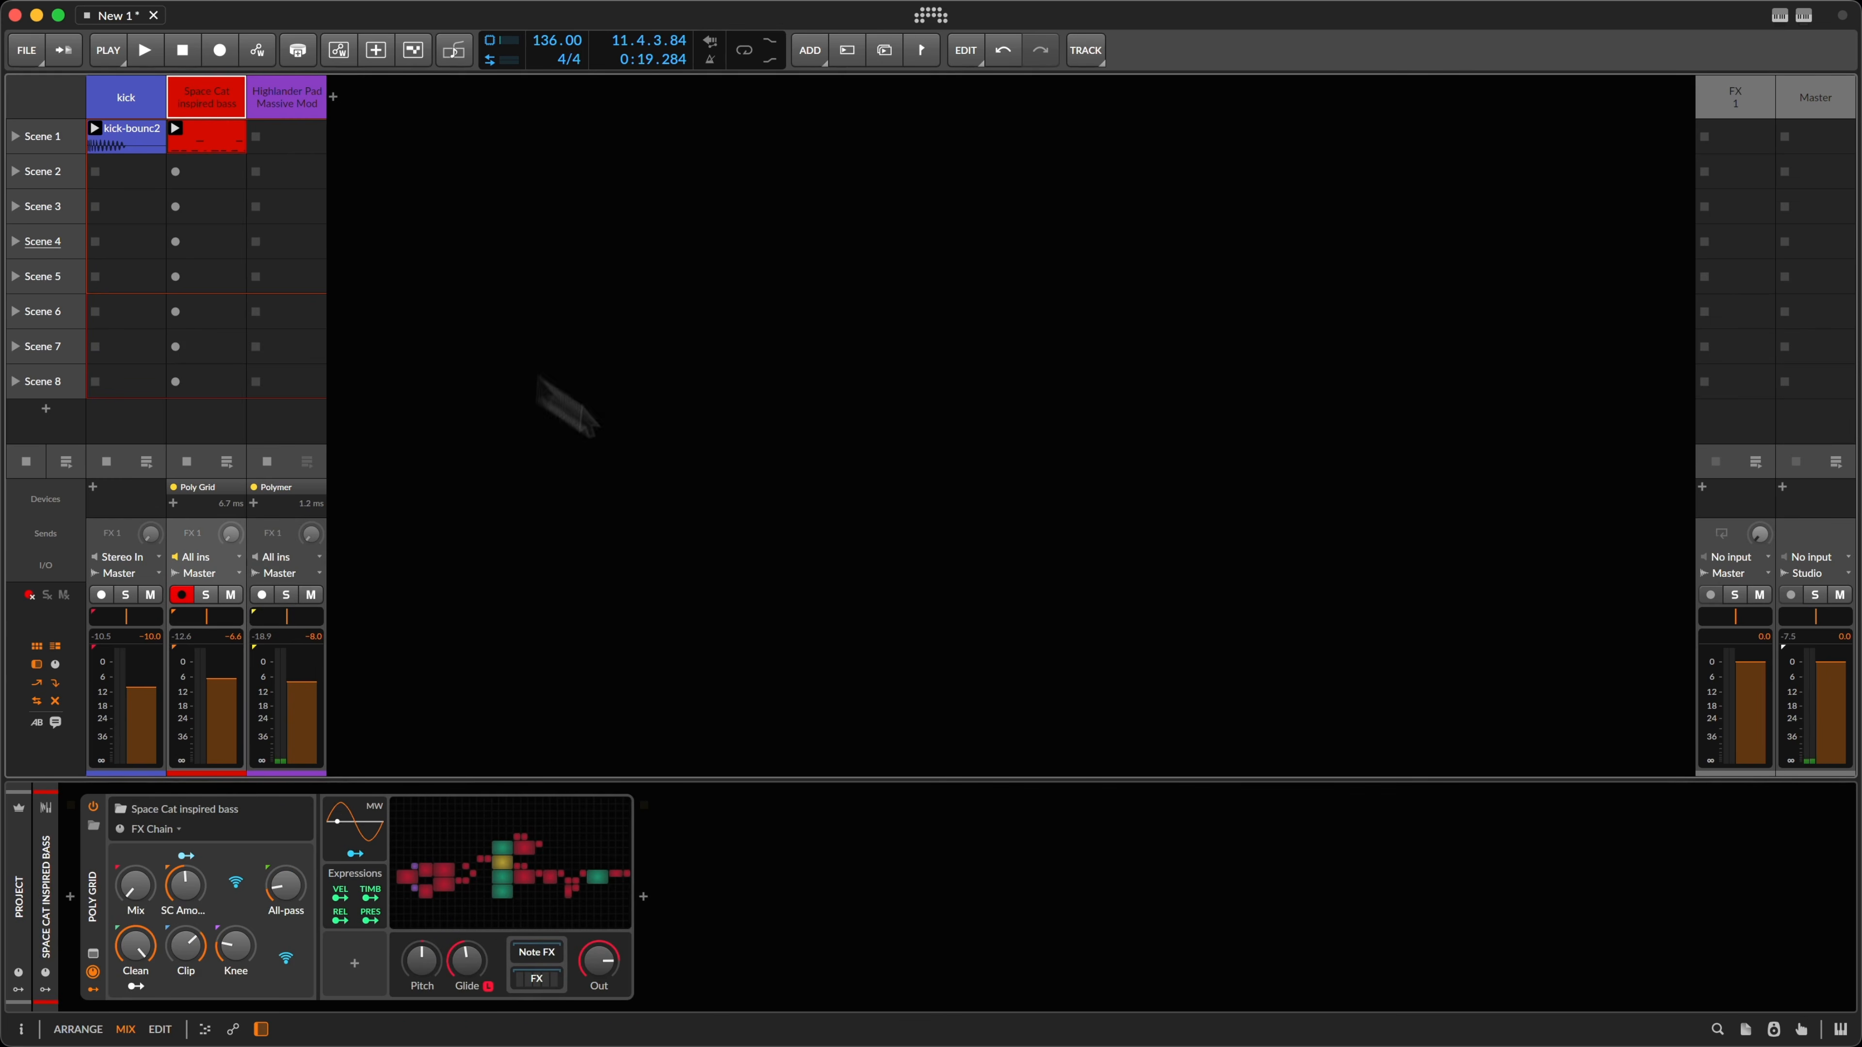